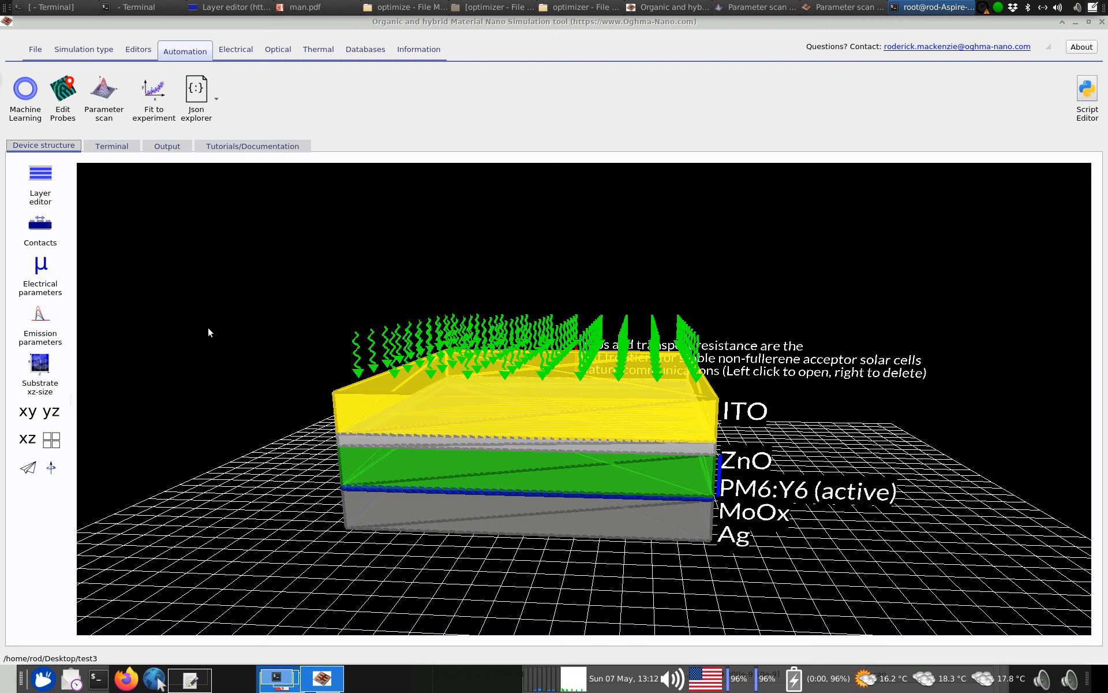
# Check the layer names, thicknesses and optical materials of the device in the layer editor, and close it
pyautogui.click(53, 196)
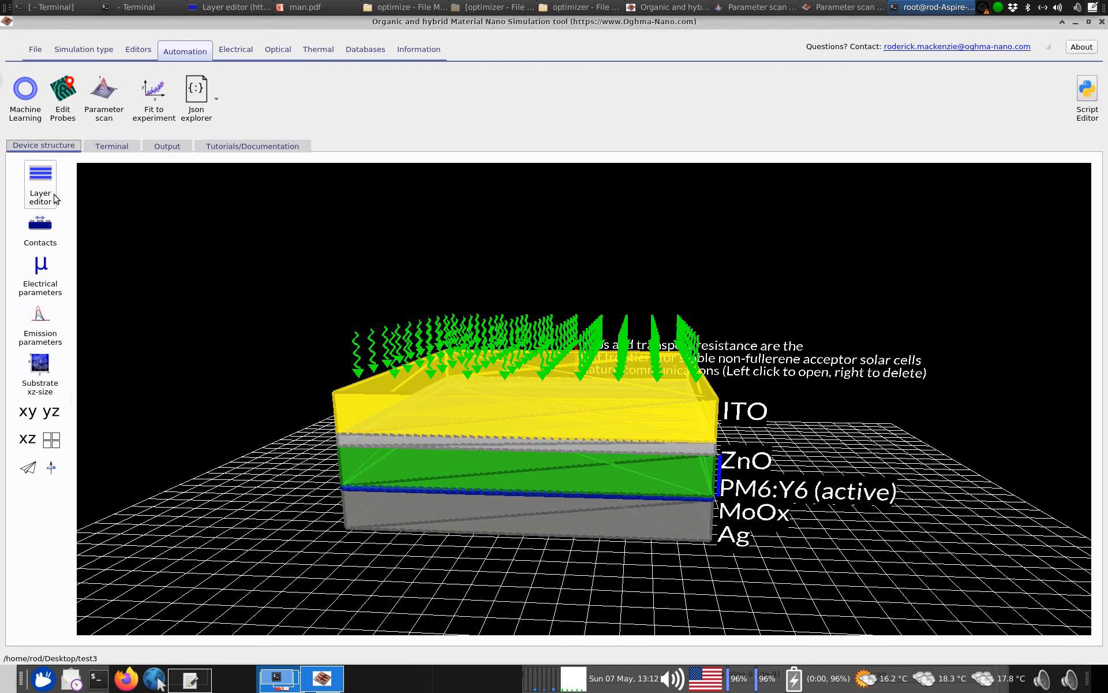
pyautogui.moveTo(255, 322); pyautogui.dragTo(693, 203)
pyautogui.moveTo(685, 274); pyautogui.dragTo(696, 348)
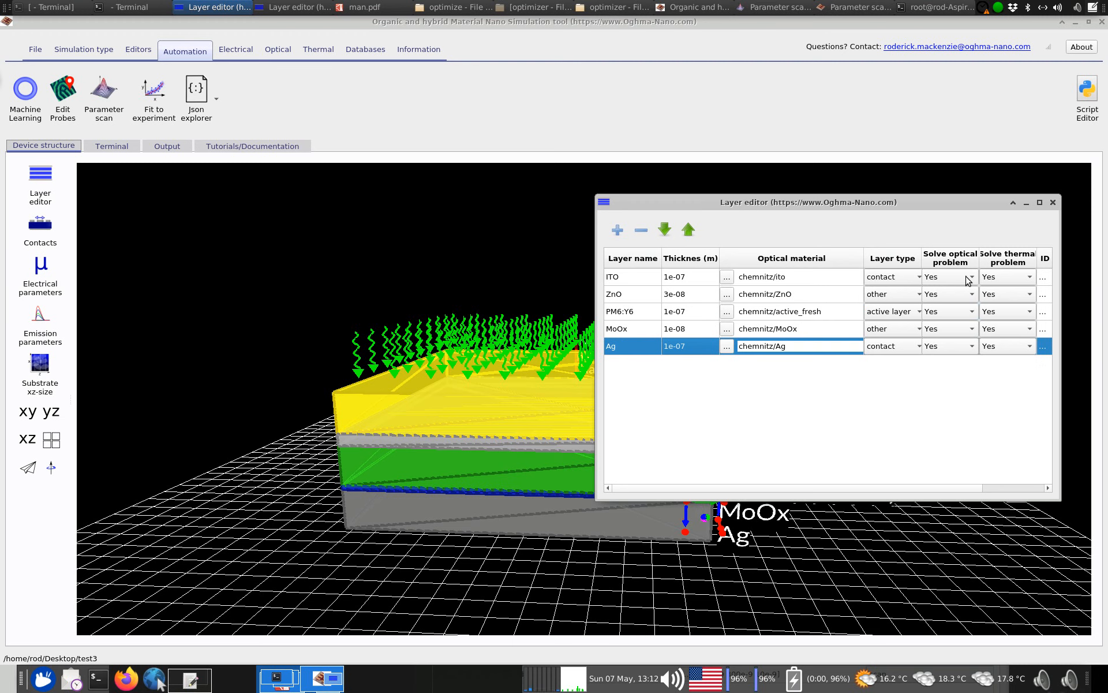
pyautogui.click(1053, 203)
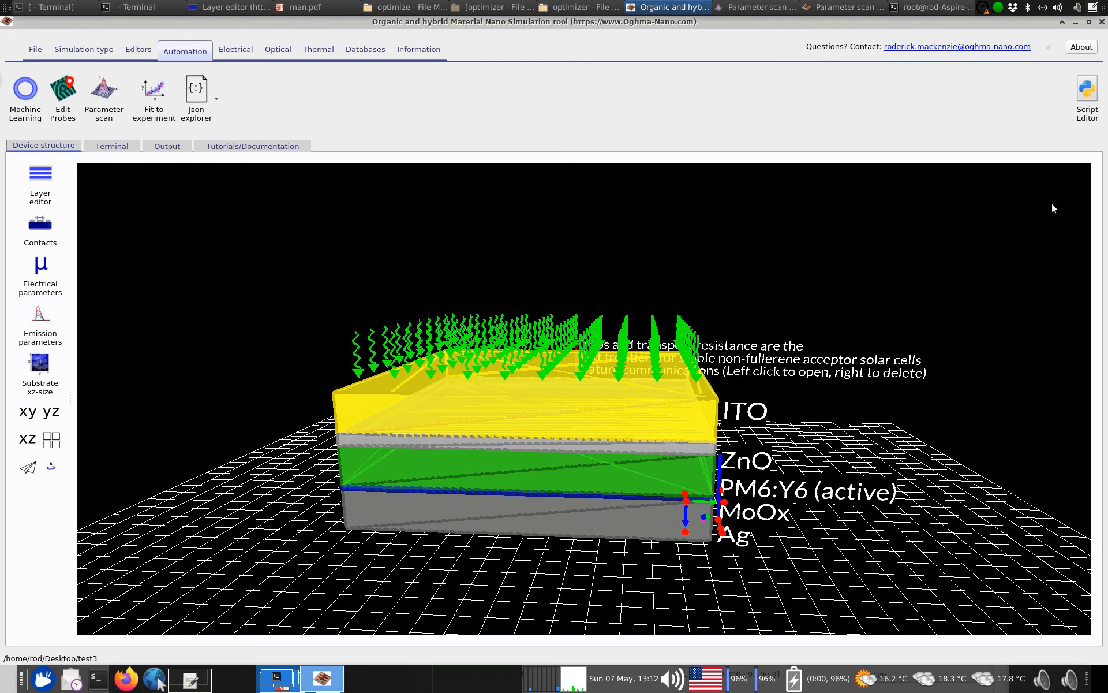
# Look through the Scripting and fitting examples offered for a new simulation, and close the list without creating one
pyautogui.click(35, 50)
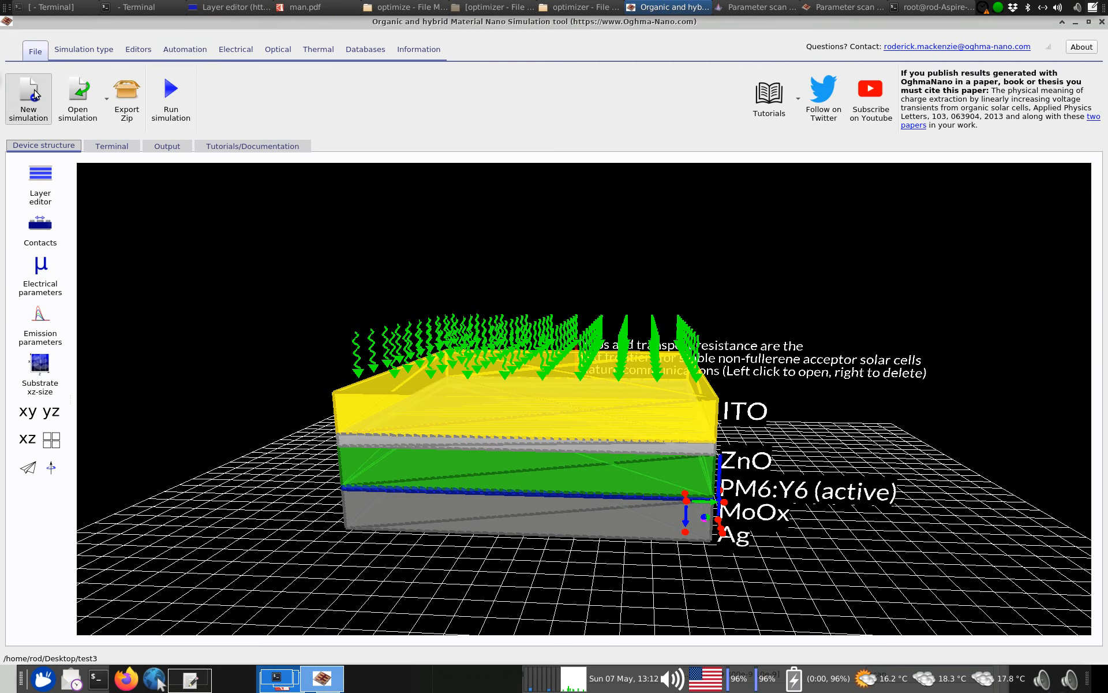
pyautogui.click(29, 93)
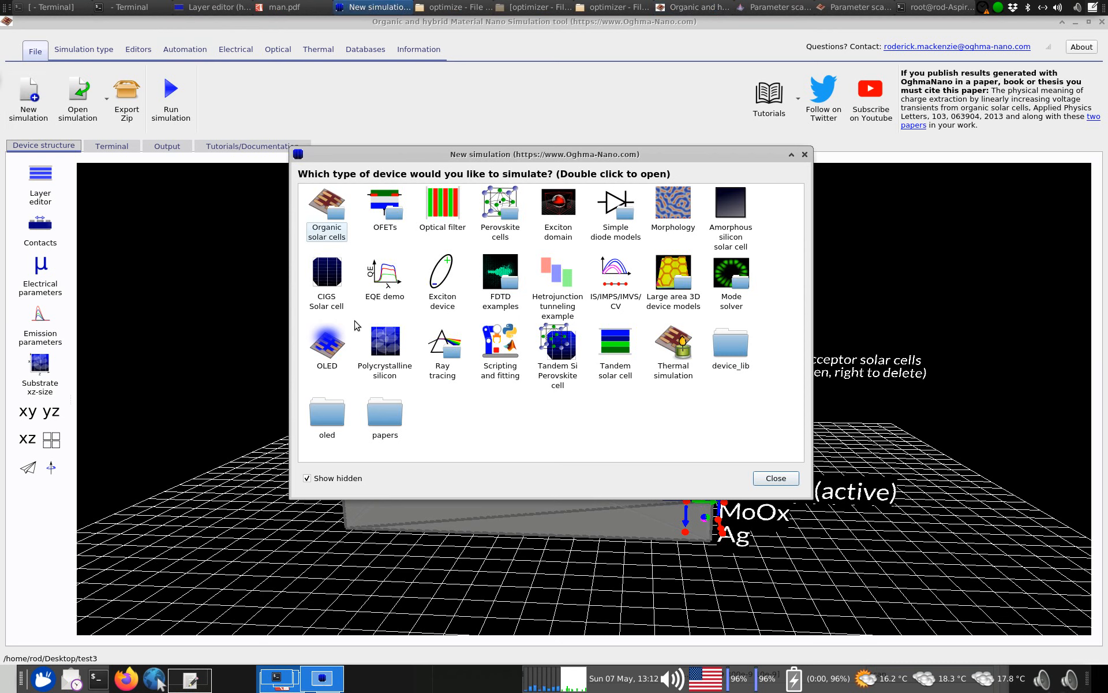
pyautogui.doubleClick(500, 339)
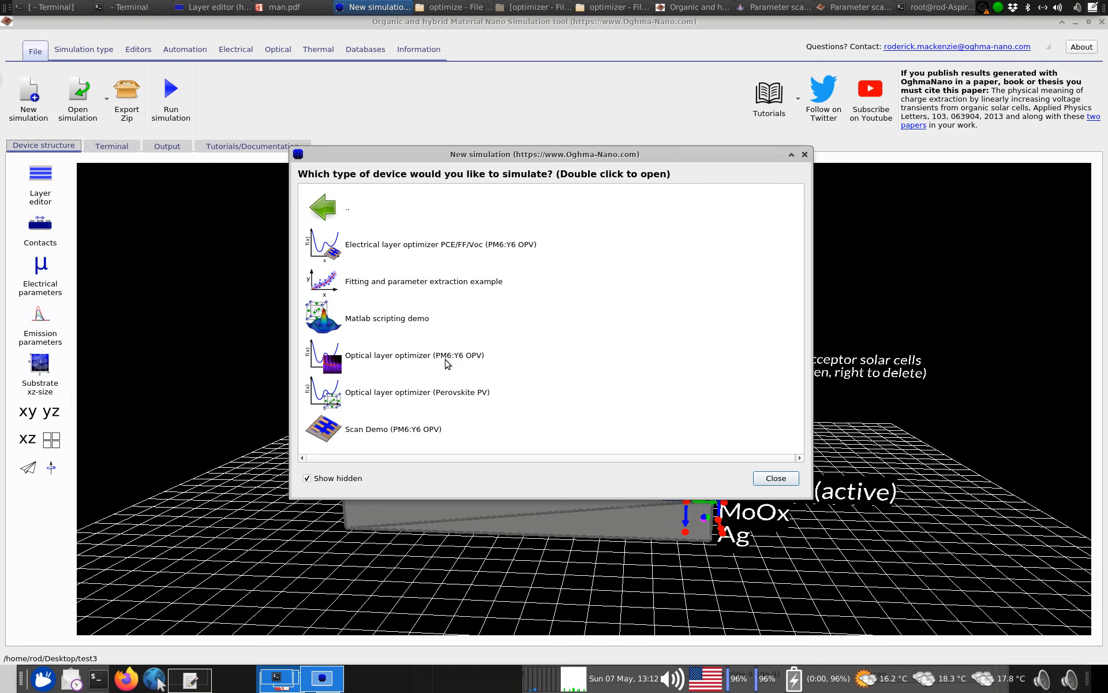
pyautogui.click(804, 154)
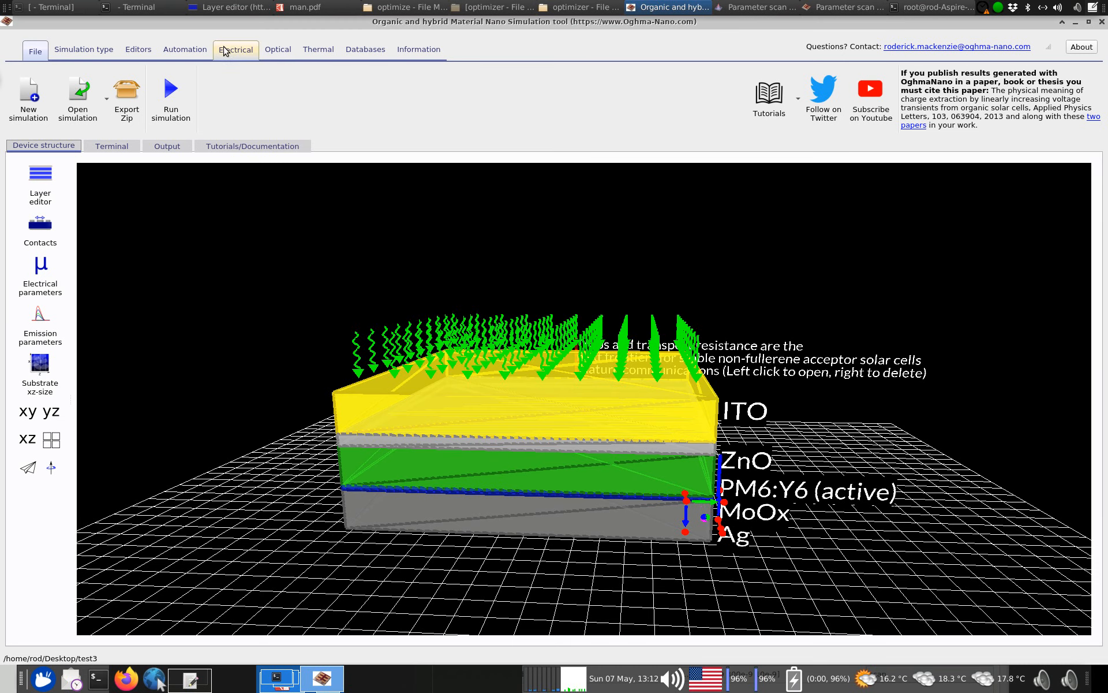
# Open the existing parameter scan named optimize in its scan editor
pyautogui.click(185, 50)
pyautogui.click(122, 119)
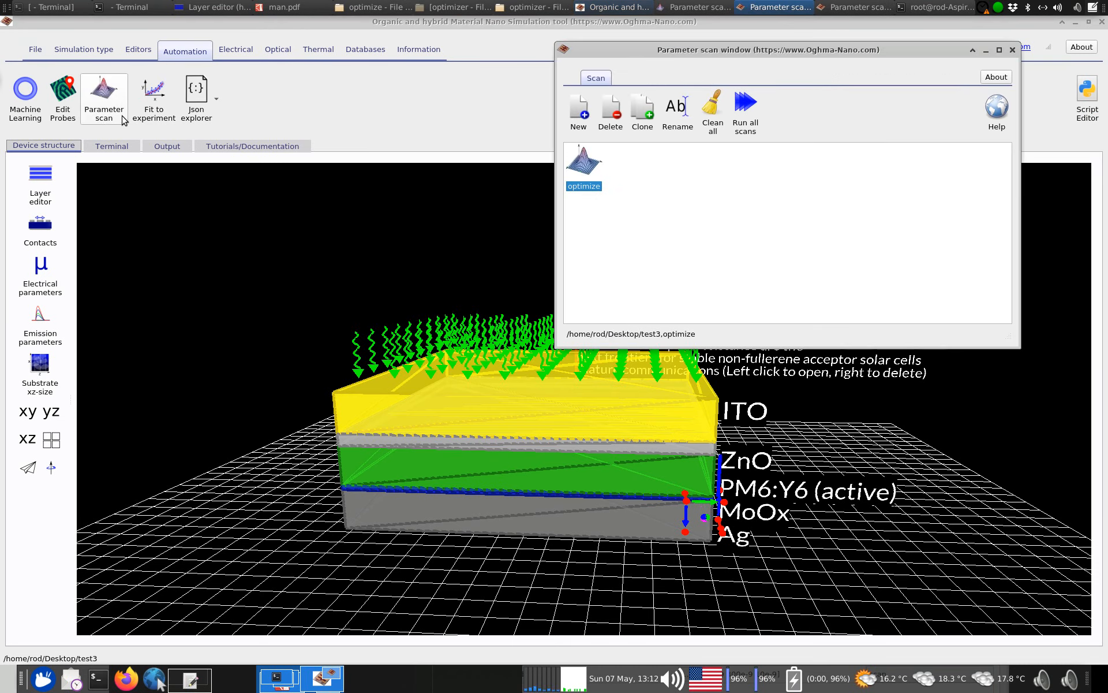
pyautogui.moveTo(632, 51); pyautogui.dragTo(460, 143)
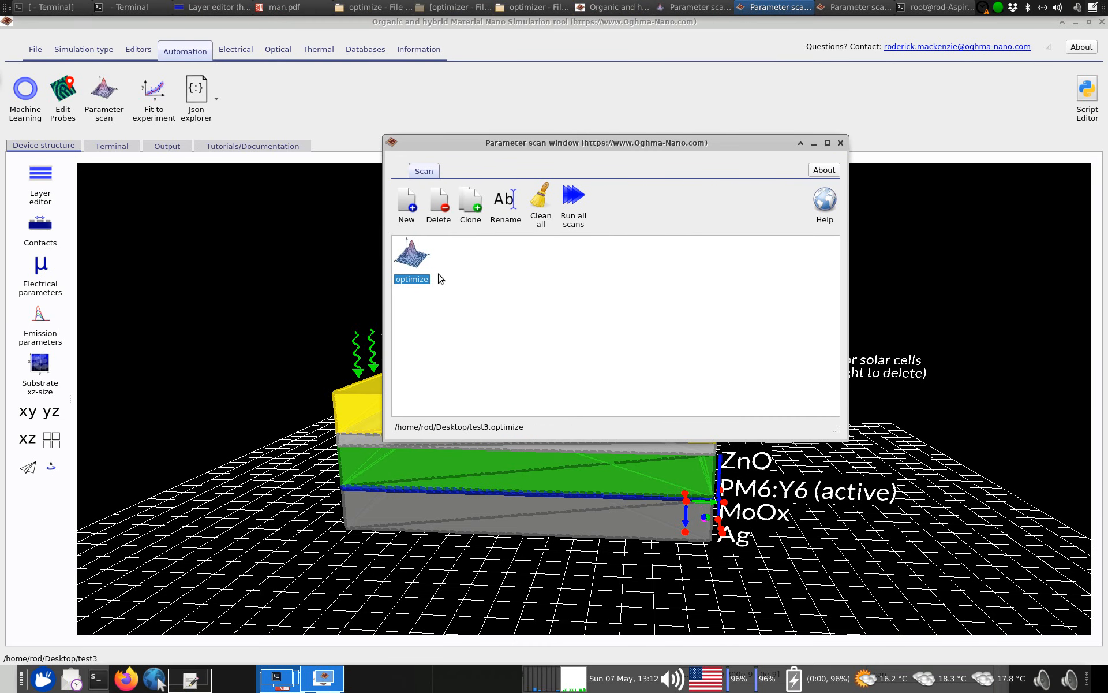
pyautogui.doubleClick(413, 259)
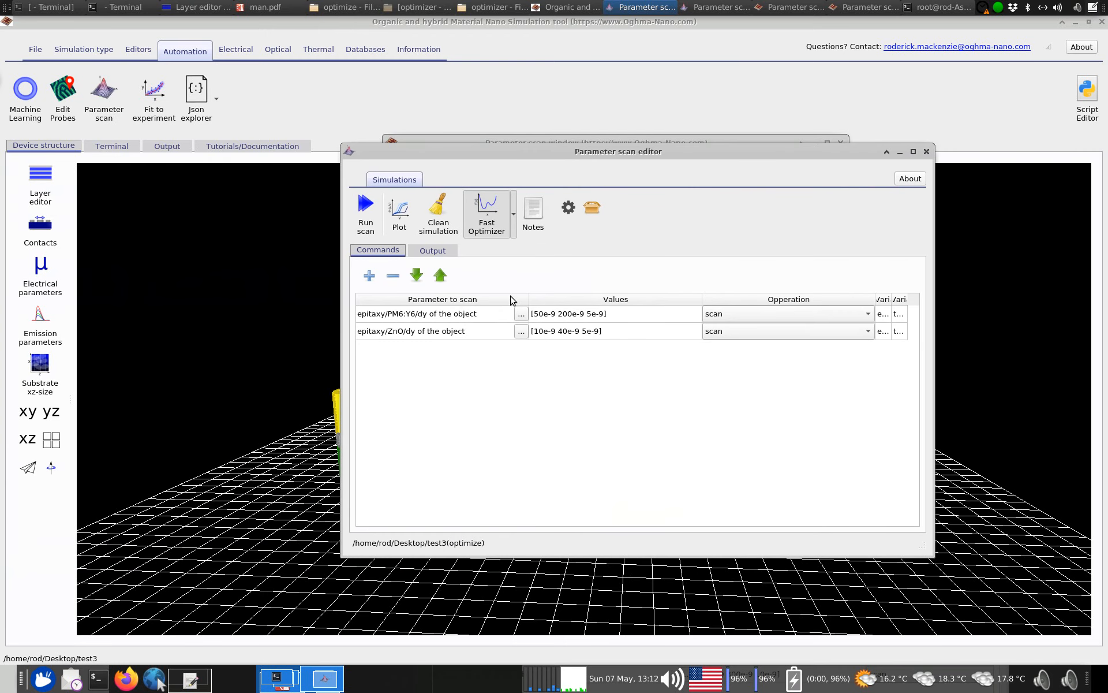
# Reopen the layer editor and arrange it side by side with the parameter scan editor
pyautogui.click(545, 314)
pyautogui.click(554, 331)
pyautogui.moveTo(585, 150); pyautogui.dragTo(690, 81)
pyautogui.rightClick(689, 83)
pyautogui.click(185, 239)
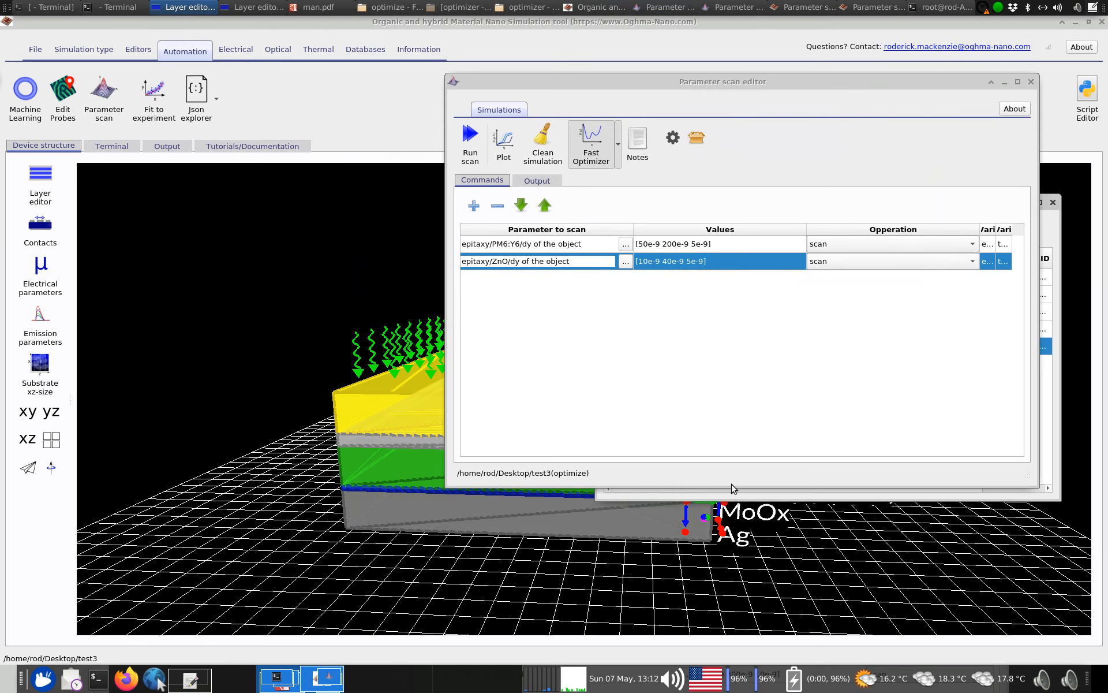
pyautogui.moveTo(956, 81); pyautogui.dragTo(906, 64)
pyautogui.moveTo(996, 206); pyautogui.dragTo(450, 311)
pyautogui.moveTo(522, 67); pyautogui.dragTo(640, 95)
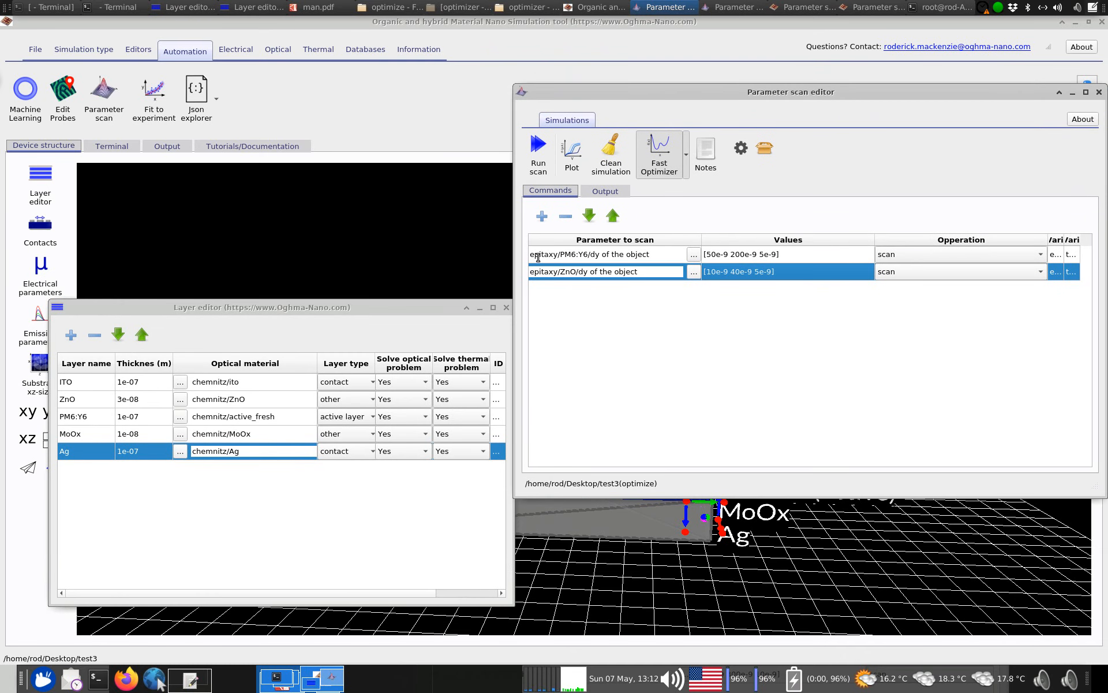
# Compare the PM6:Y6 and ZnO scan parameter paths with the matching layers in the layer editor
pyautogui.moveTo(559, 254); pyautogui.dragTo(589, 255)
pyautogui.click(104, 417)
pyautogui.moveTo(590, 254); pyautogui.dragTo(600, 254)
pyautogui.moveTo(530, 271); pyautogui.dragTo(554, 272)
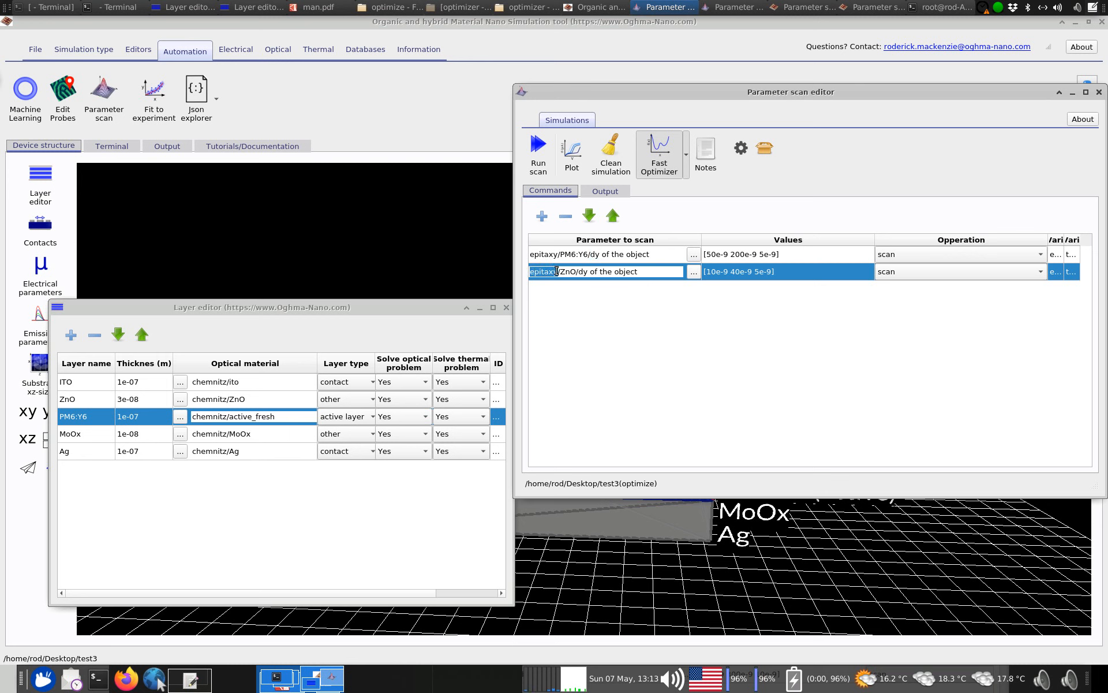
pyautogui.click(579, 272)
pyautogui.doubleClick(572, 272)
pyautogui.click(90, 399)
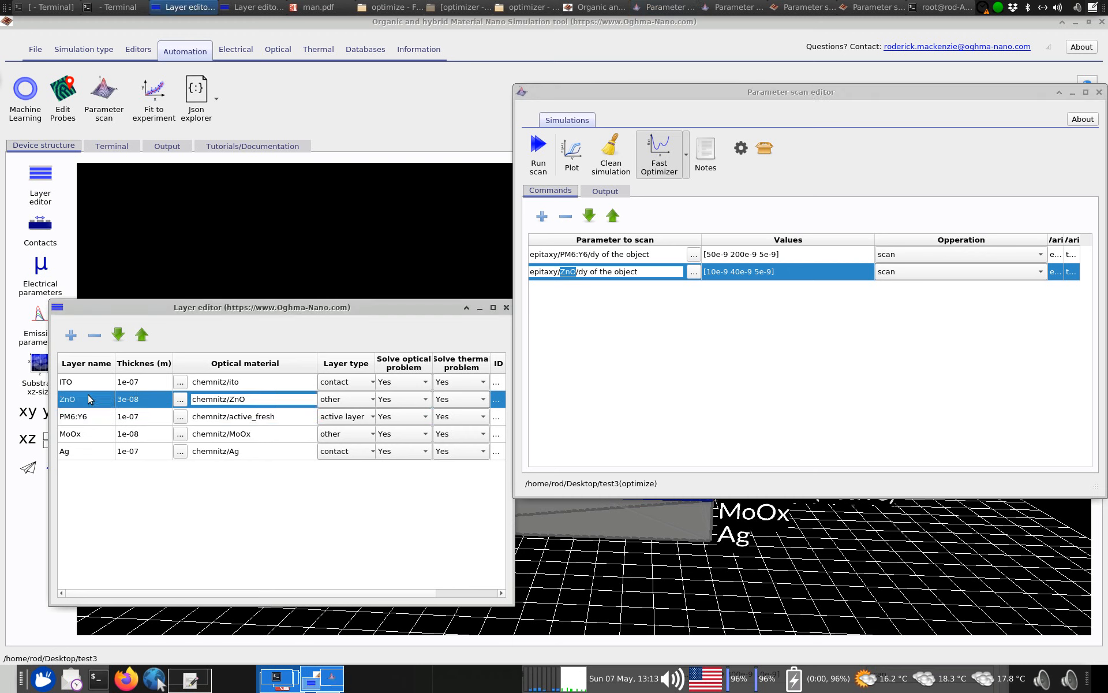
pyautogui.click(671, 339)
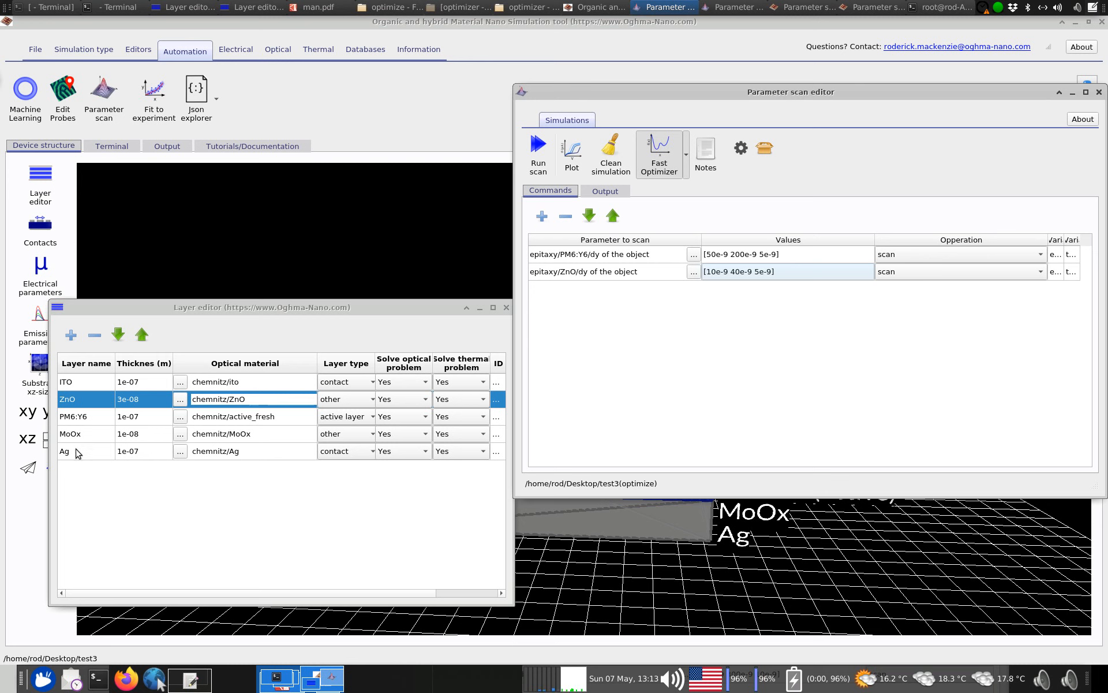
# Add a scan line for the ITO layer's thickness, using the parameter epitaxy/ITO/dy of the object
pyautogui.click(87, 386)
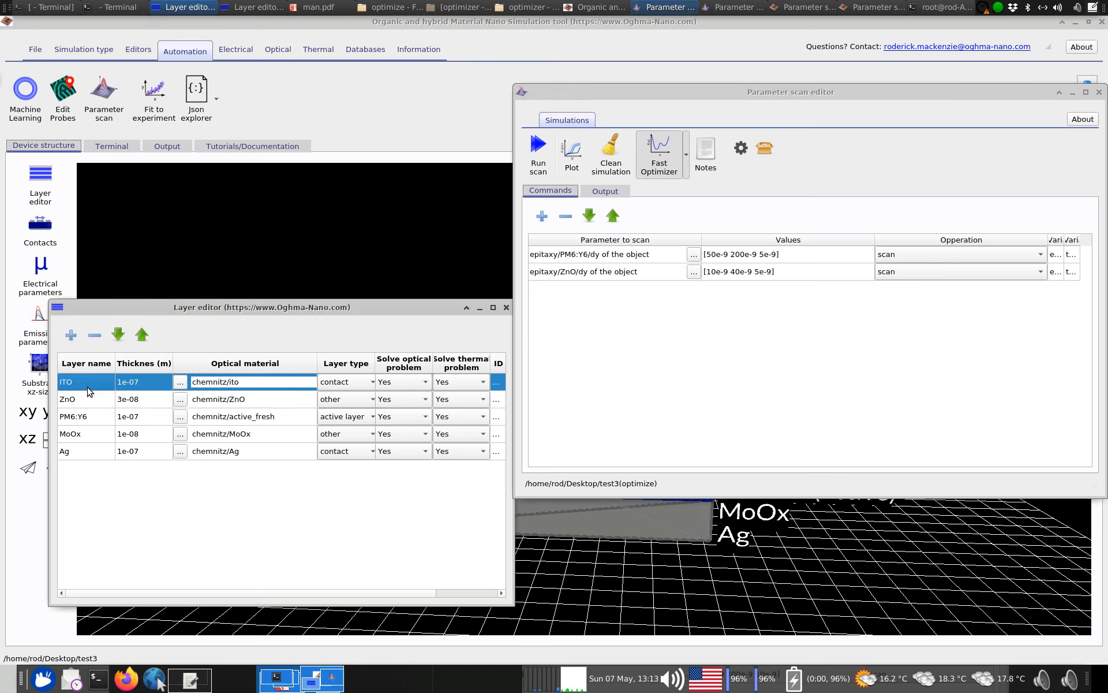
pyautogui.click(674, 366)
pyautogui.click(542, 216)
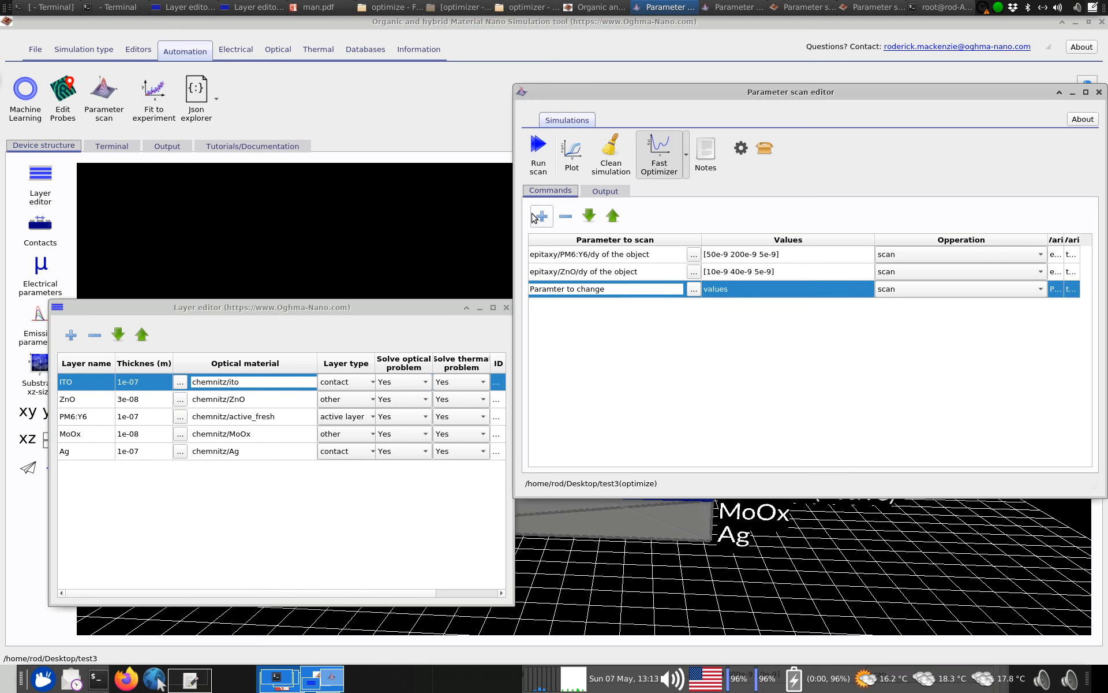
pyautogui.click(693, 288)
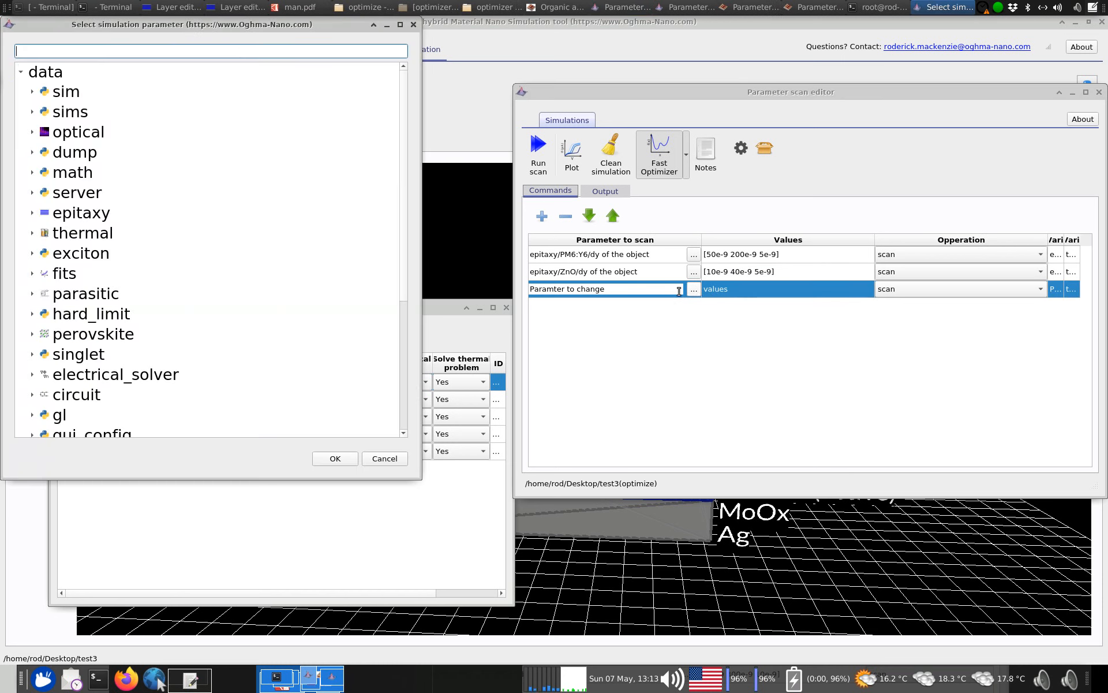
pyautogui.moveTo(236, 41); pyautogui.dragTo(359, 58)
pyautogui.click(275, 243)
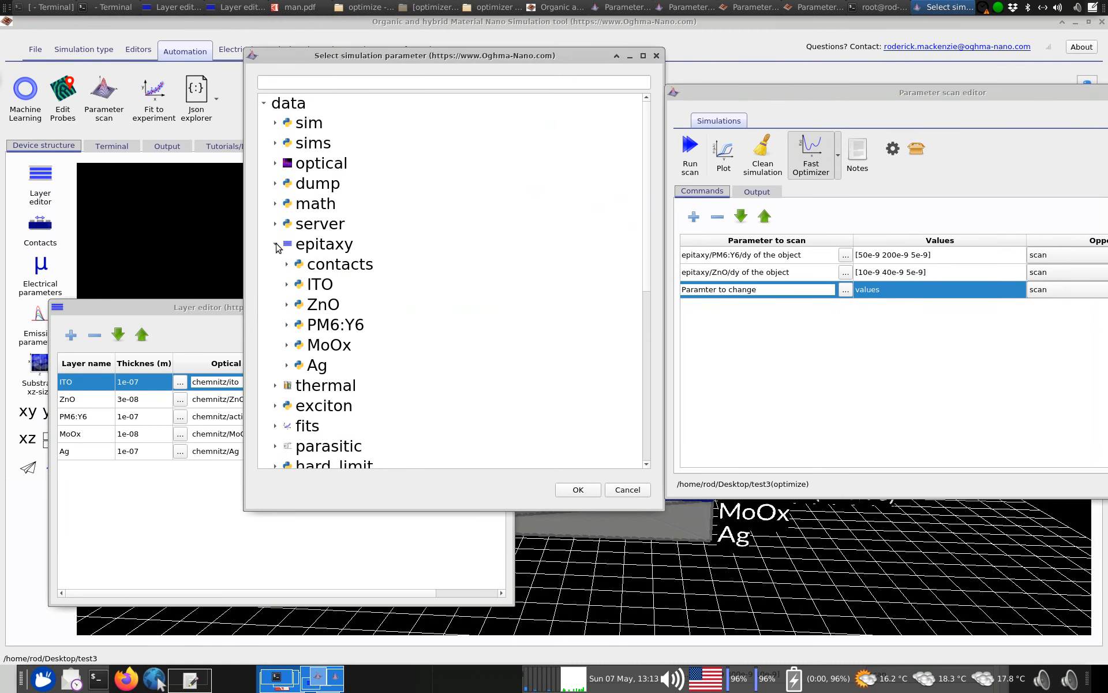
pyautogui.click(287, 283)
pyautogui.scroll(-2, 339, 354)
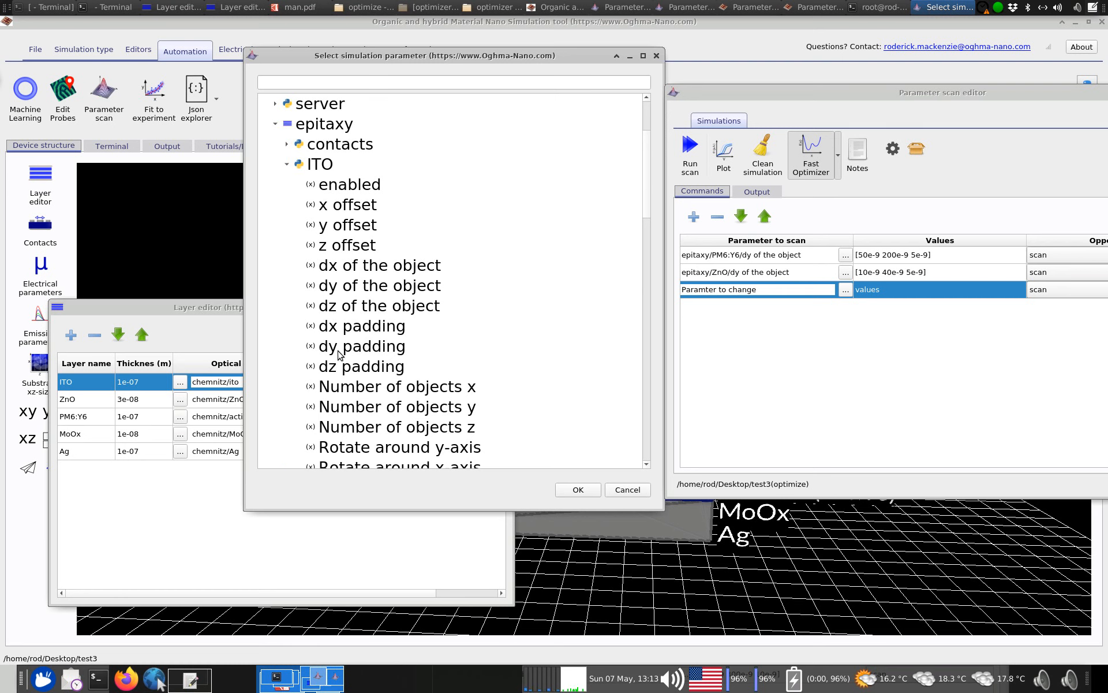
pyautogui.click(367, 287)
pyautogui.click(577, 490)
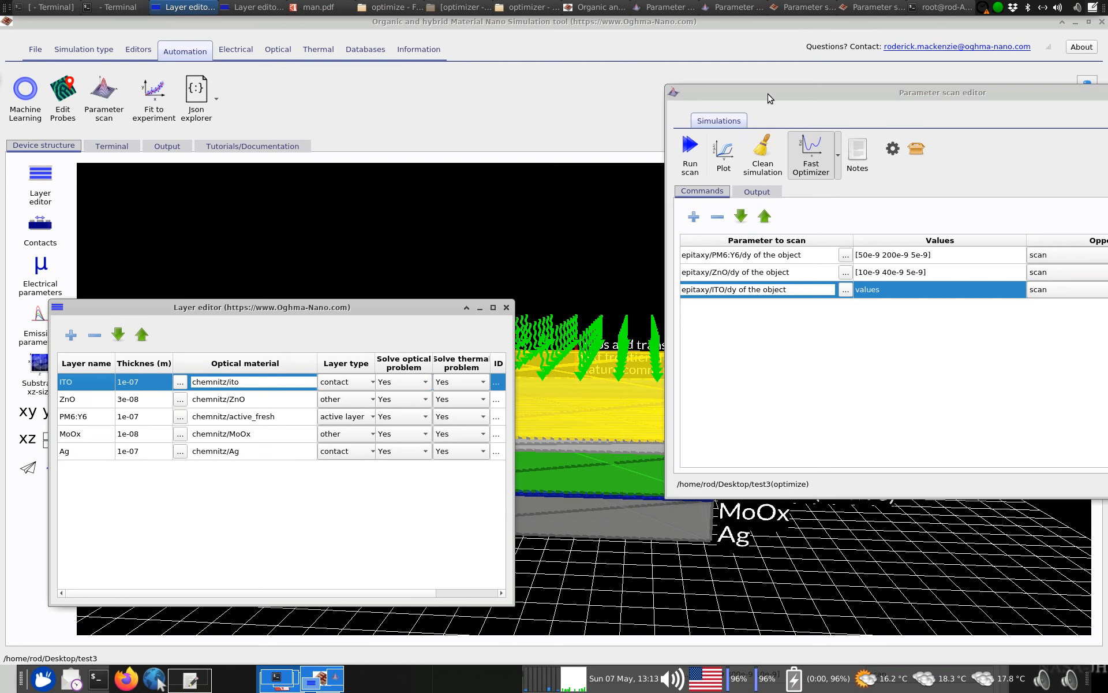
# Copy the ZnO line's scan range into the values of the ITO line
pyautogui.moveTo(768, 94); pyautogui.dragTo(580, 80)
pyautogui.click(751, 254)
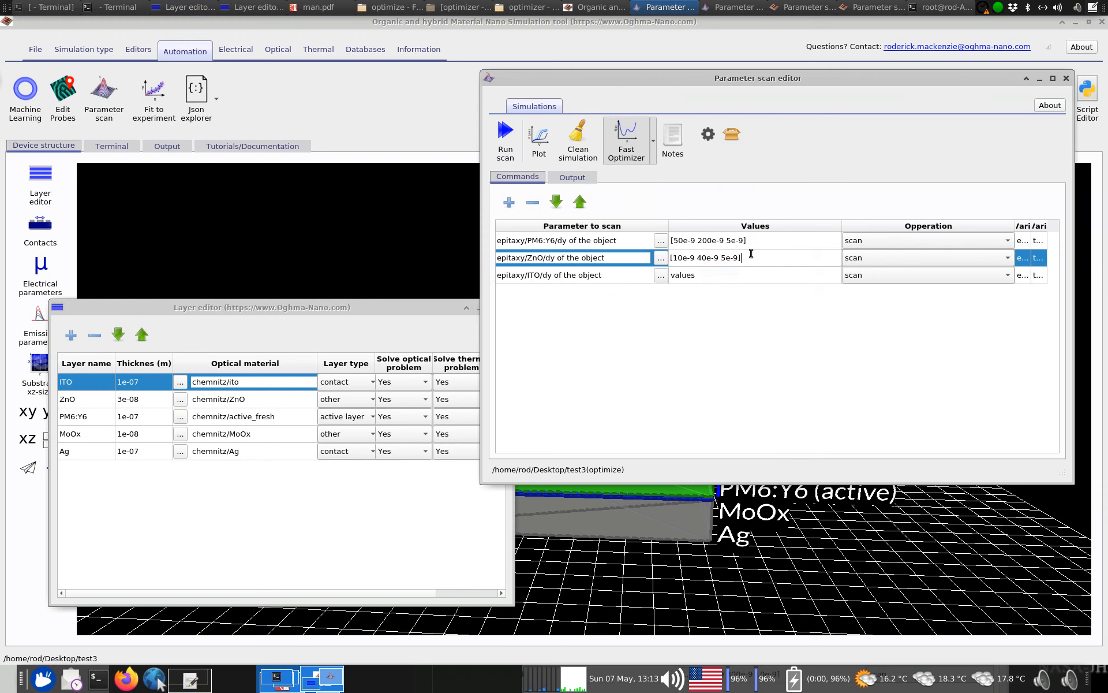
pyautogui.hotkey('ctrl', 'a')
pyautogui.hotkey('ctrl', 'c')
pyautogui.click(752, 277)
pyautogui.hotkey('ctrl', 'v')
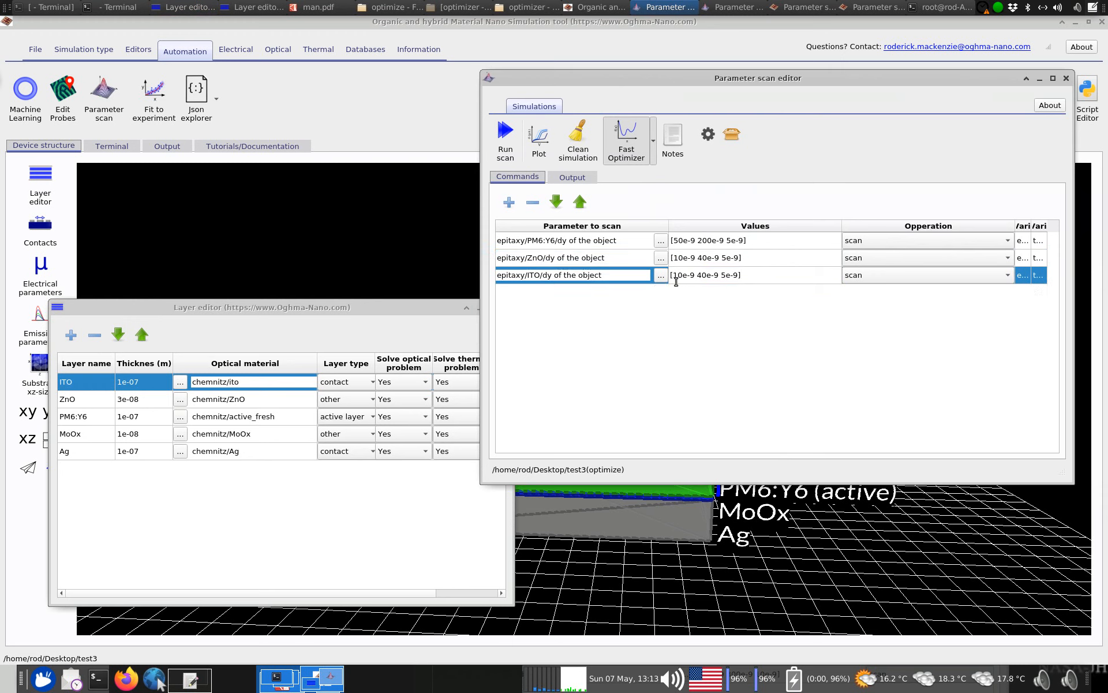
# Set the ITO line's scan values to [80e-9 120e-9 10e-9]
pyautogui.moveTo(675, 277); pyautogui.dragTo(717, 277)
pyautogui.click(681, 281)
pyautogui.write('0')
pyautogui.click(703, 275)
pyautogui.press('Delete')
pyautogui.write('15')
pyautogui.press('BackSpace')
pyautogui.press('BackSpace')
pyautogui.press('BackSpace')
pyautogui.write('80')
pyautogui.moveTo(712, 276); pyautogui.dragTo(708, 276)
pyautogui.write('2')
pyautogui.click(728, 277)
pyautogui.press('Delete')
pyautogui.write('10')
pyautogui.click(759, 293)
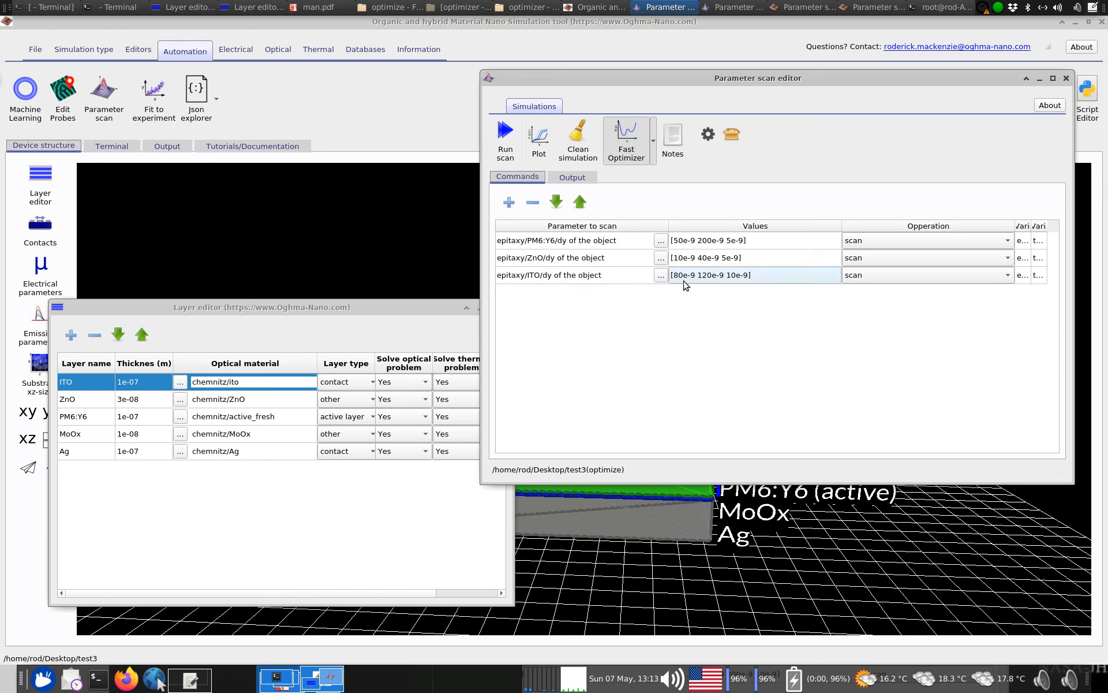
# Review the start, stop and step values of the ITO scan range
pyautogui.click(684, 281)
pyautogui.moveTo(694, 276); pyautogui.dragTo(744, 276)
pyautogui.click(732, 278)
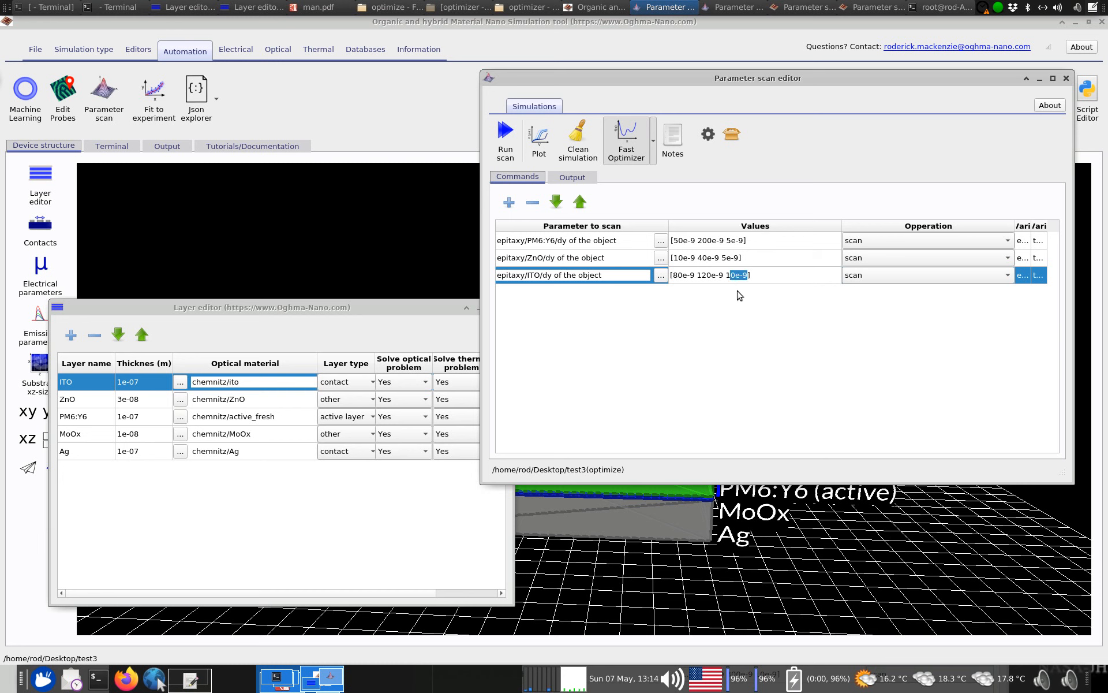
pyautogui.click(730, 292)
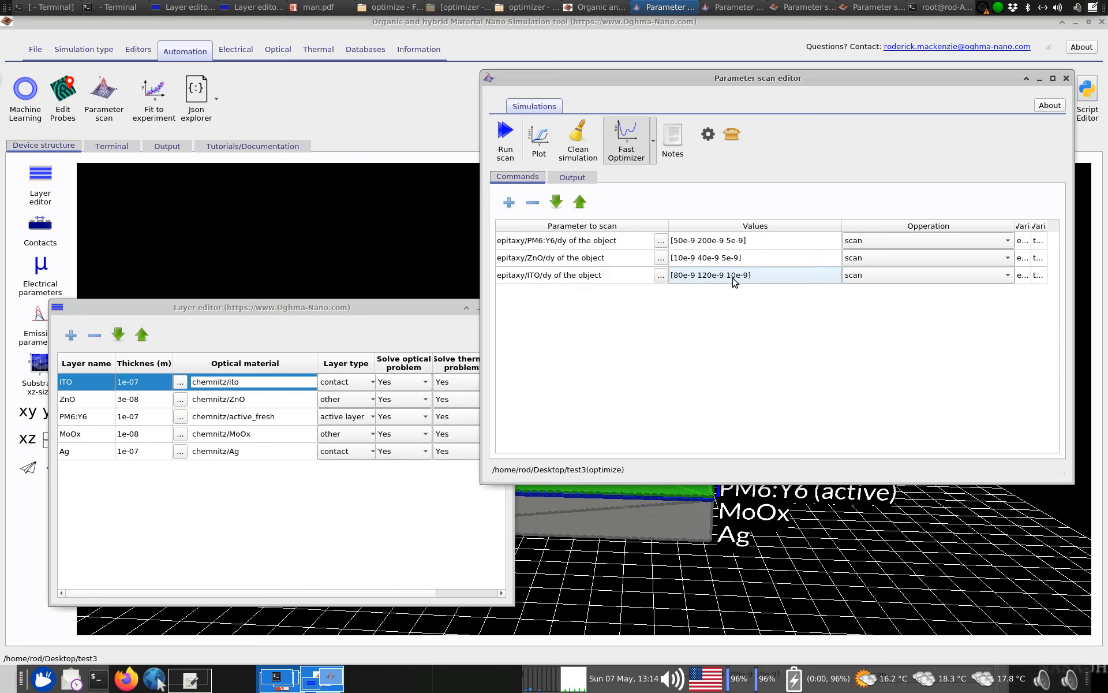
# Try a step of 0.1e-9 in the ITO scan range and restore it to 10e-9
pyautogui.click(734, 280)
pyautogui.click(739, 280)
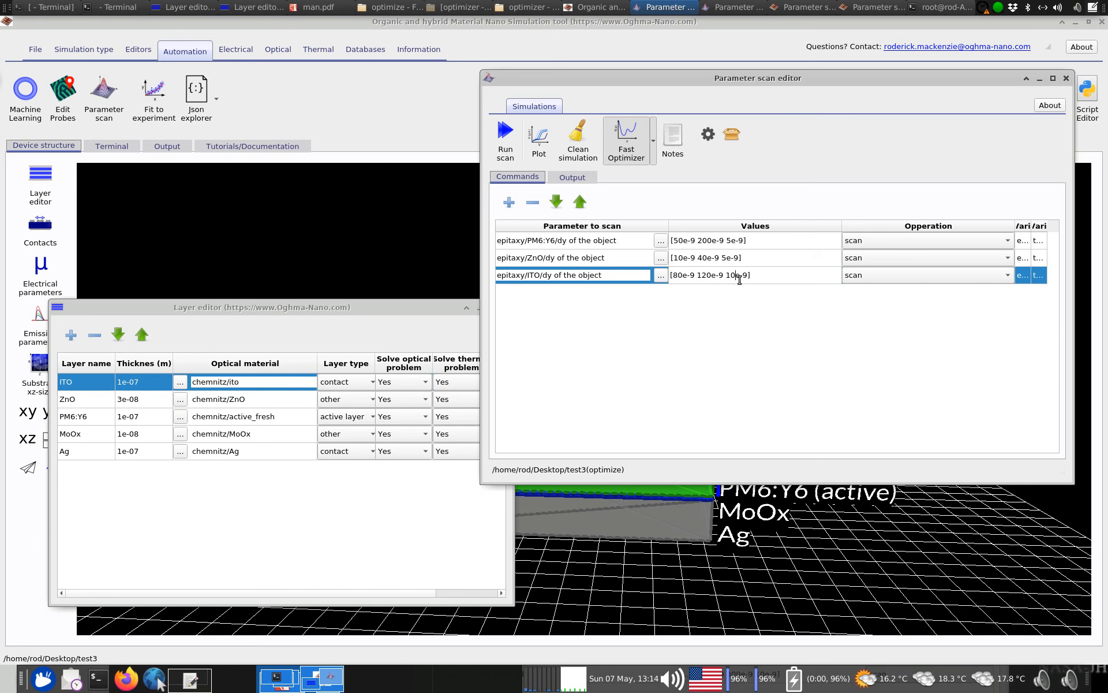
pyautogui.press('BackSpace')
pyautogui.press('BackSpace')
pyautogui.write('0.1')
pyautogui.press('BackSpace')
pyautogui.press('BackSpace')
pyautogui.press('BackSpace')
pyautogui.write('10')
pyautogui.press('Return')
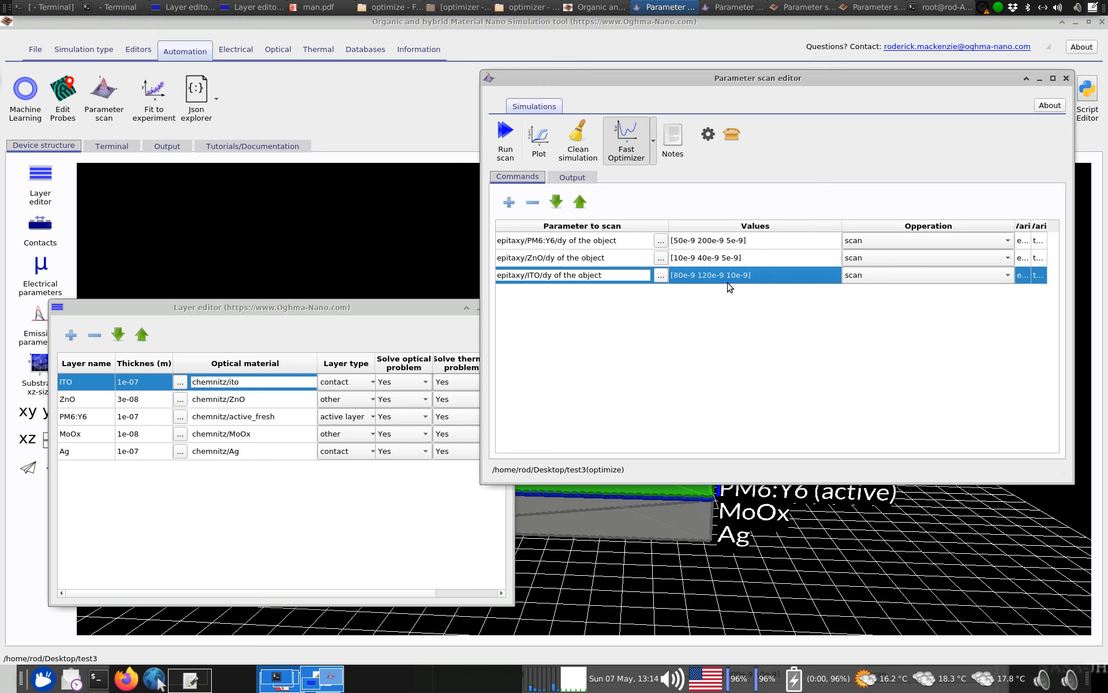
# Review the three scan lines and check the scan's output view before returning to the commands
pyautogui.moveTo(658, 78); pyautogui.dragTo(591, 91)
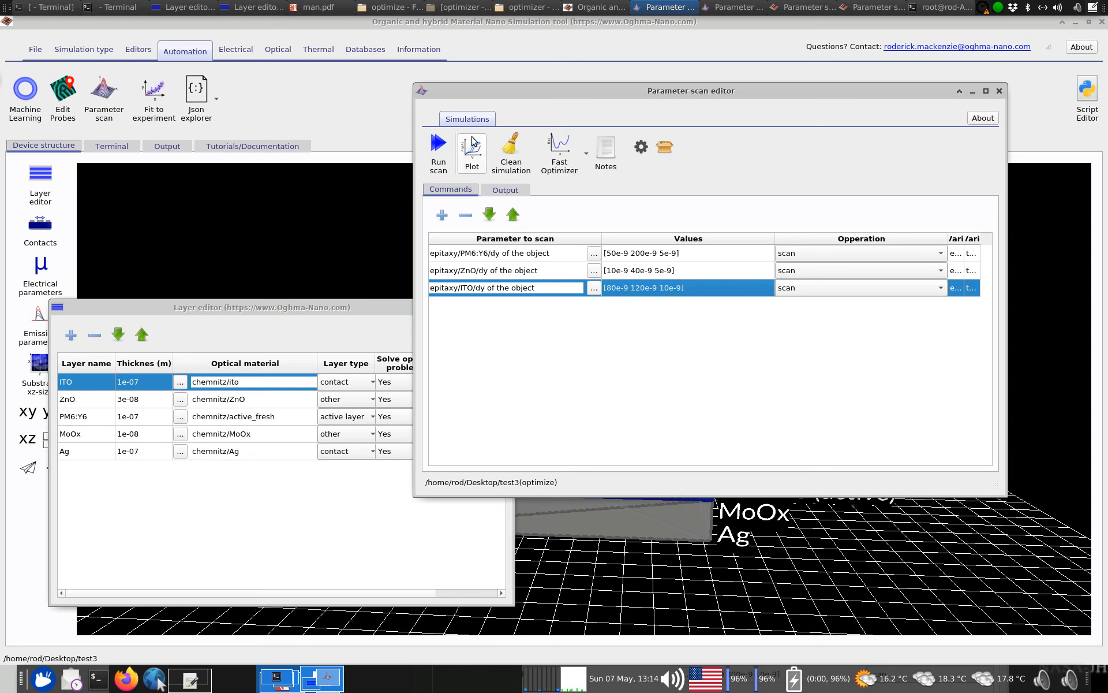
pyautogui.moveTo(649, 254); pyautogui.dragTo(658, 292)
pyautogui.click(522, 192)
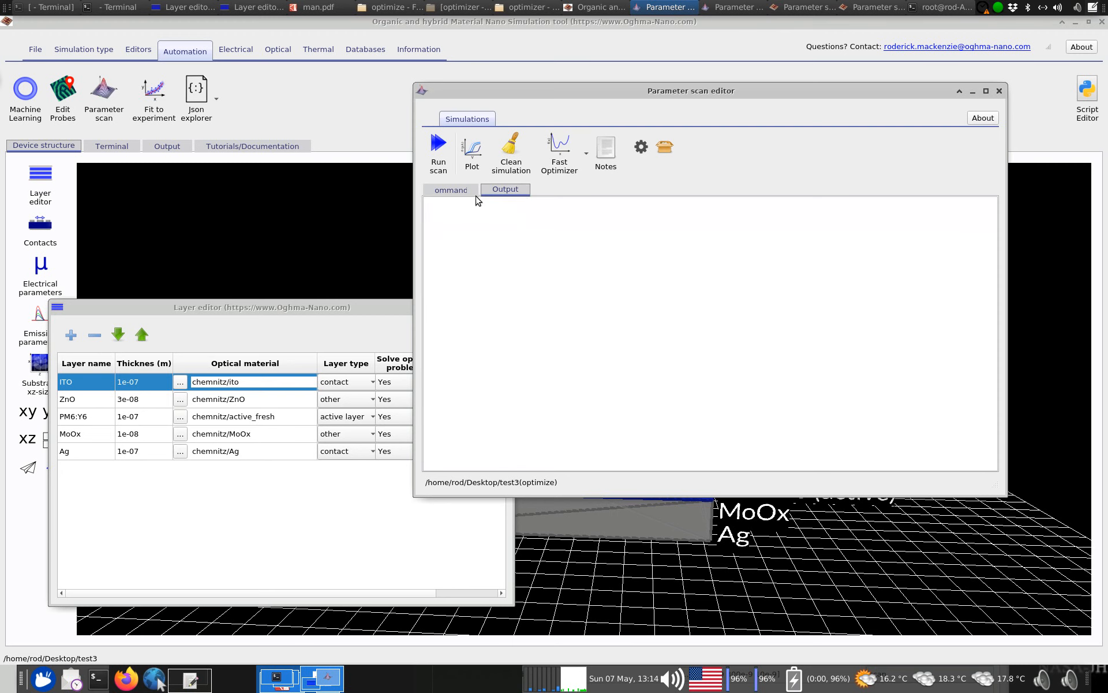
pyautogui.click(470, 194)
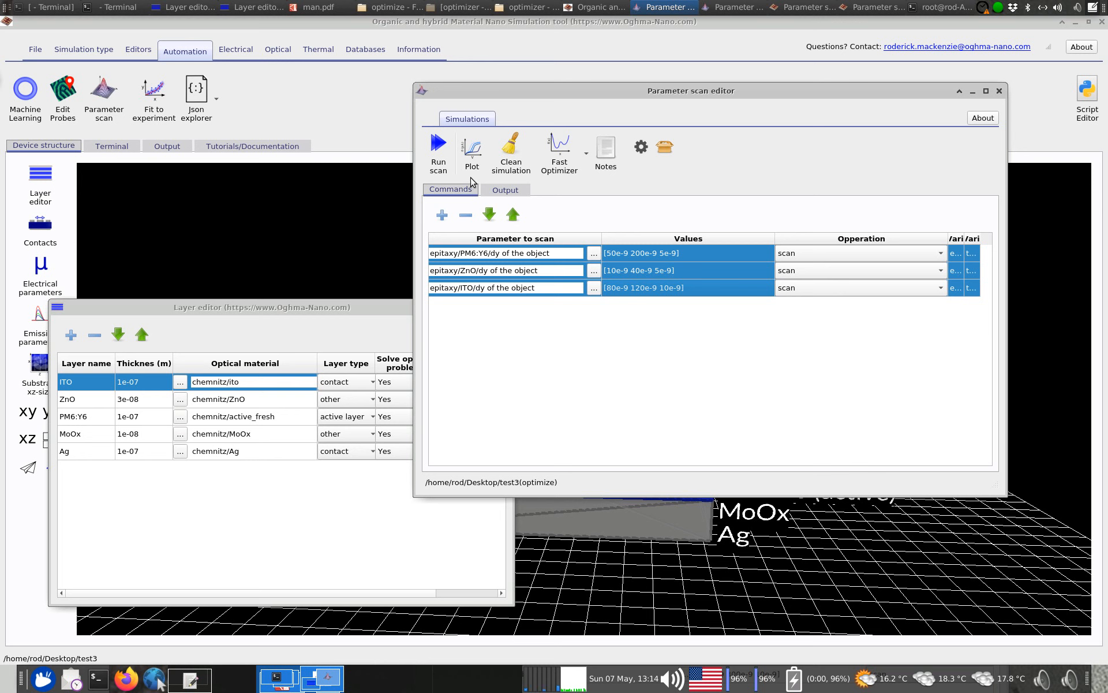
# Run the optimize scan with the Fast Optimizer enabled, and close the layer editor
pyautogui.click(549, 148)
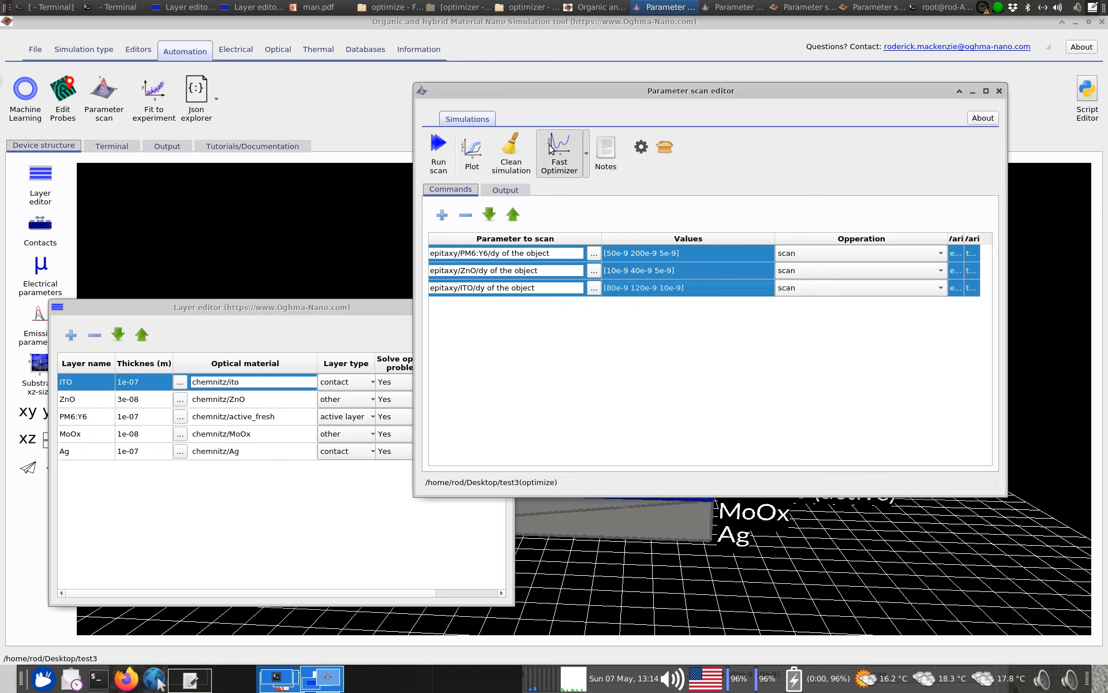
pyautogui.click(443, 158)
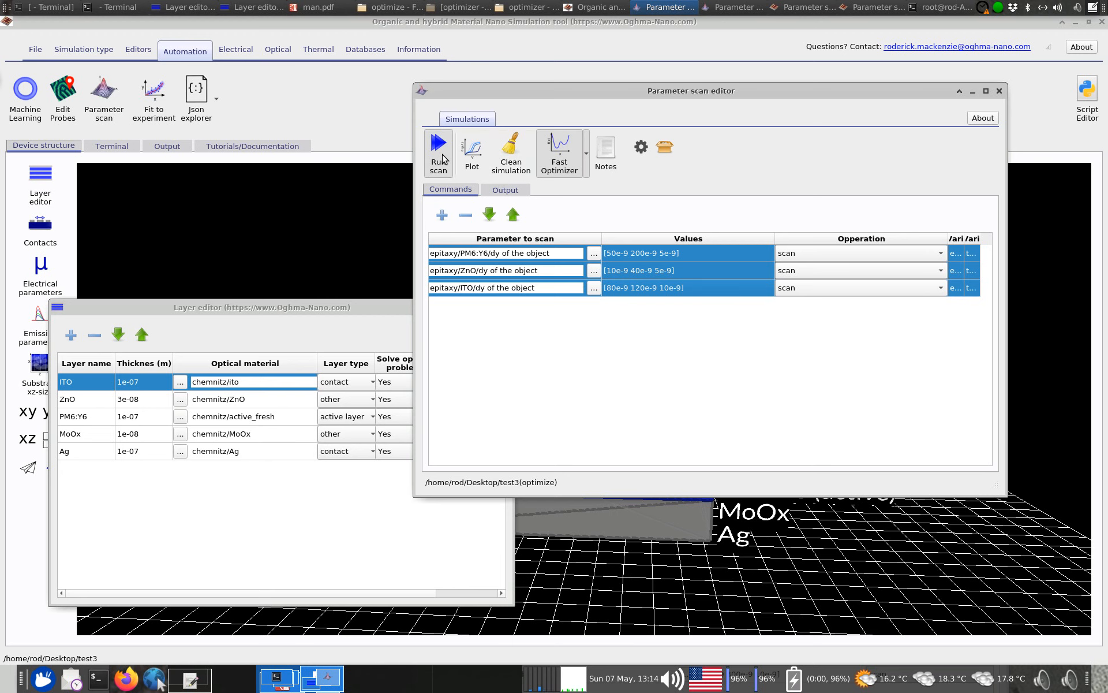
pyautogui.rightClick(228, 309)
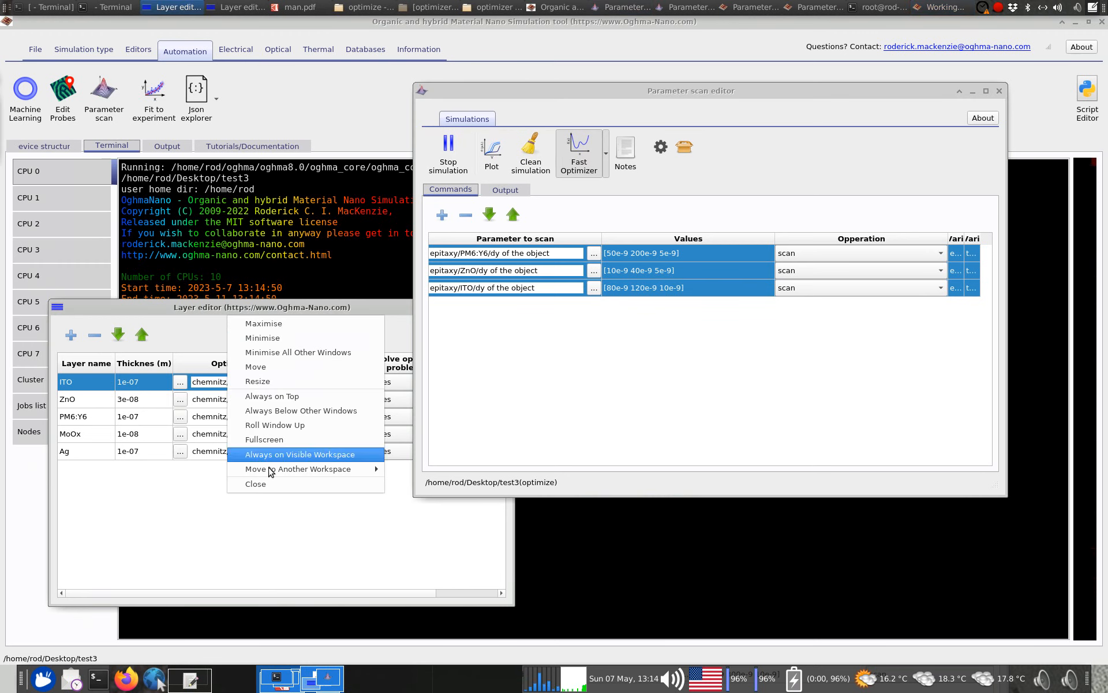
pyautogui.click(255, 484)
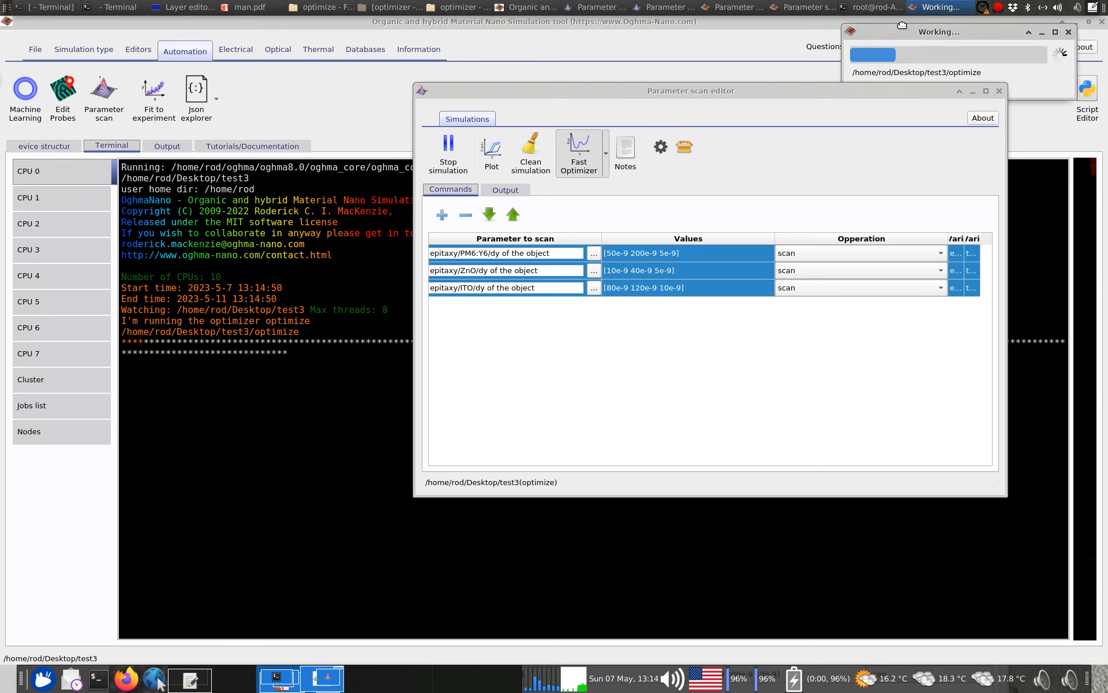
# Move the progress and parameter scan windows aside, close the scan editor after the run, and bring up the test3 folder
pyautogui.moveTo(902, 25); pyautogui.dragTo(906, 17)
pyautogui.moveTo(890, 90); pyautogui.dragTo(927, 416)
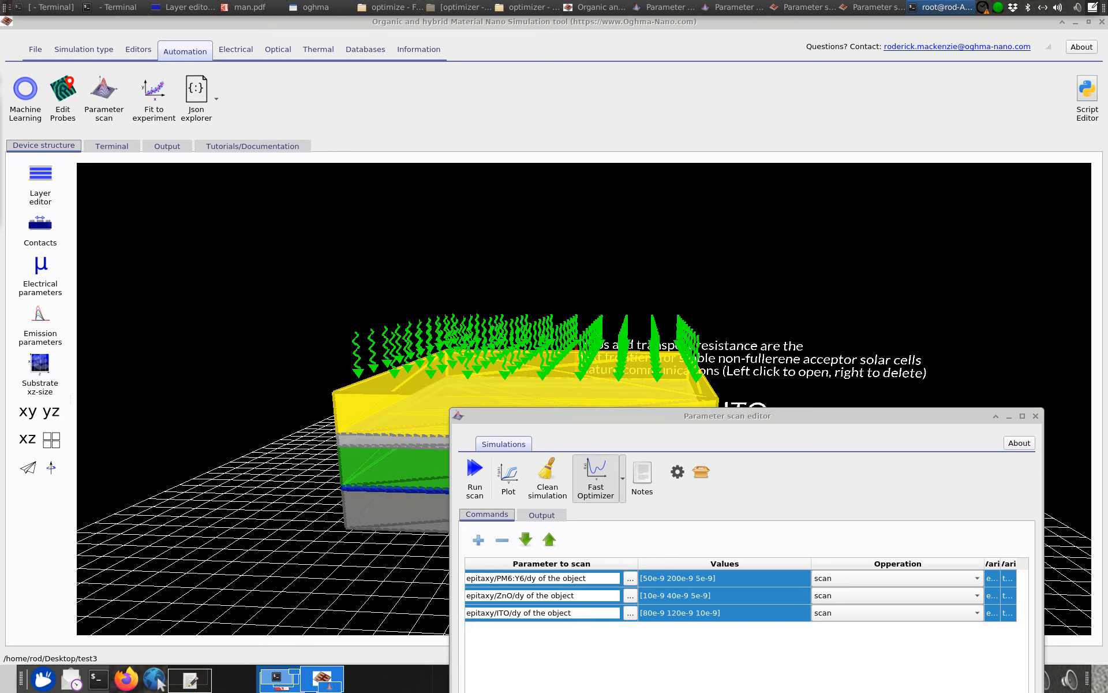
pyautogui.moveTo(511, 419); pyautogui.dragTo(452, 204)
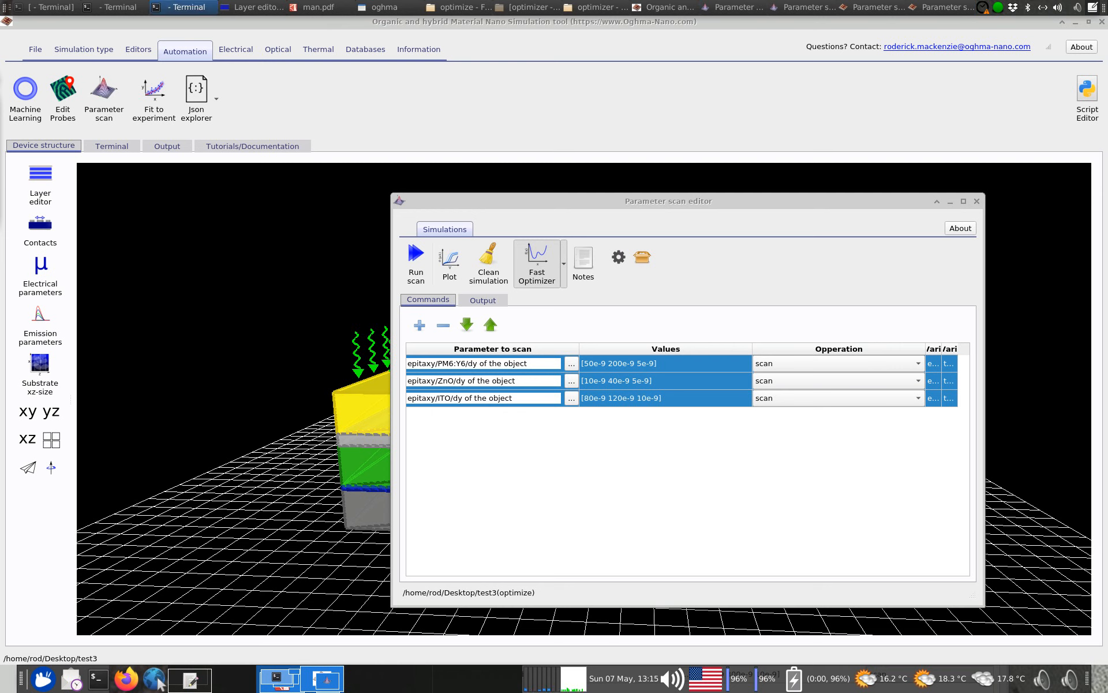
pyautogui.moveTo(0, 270); pyautogui.dragTo(860, 116)
pyautogui.click(975, 202)
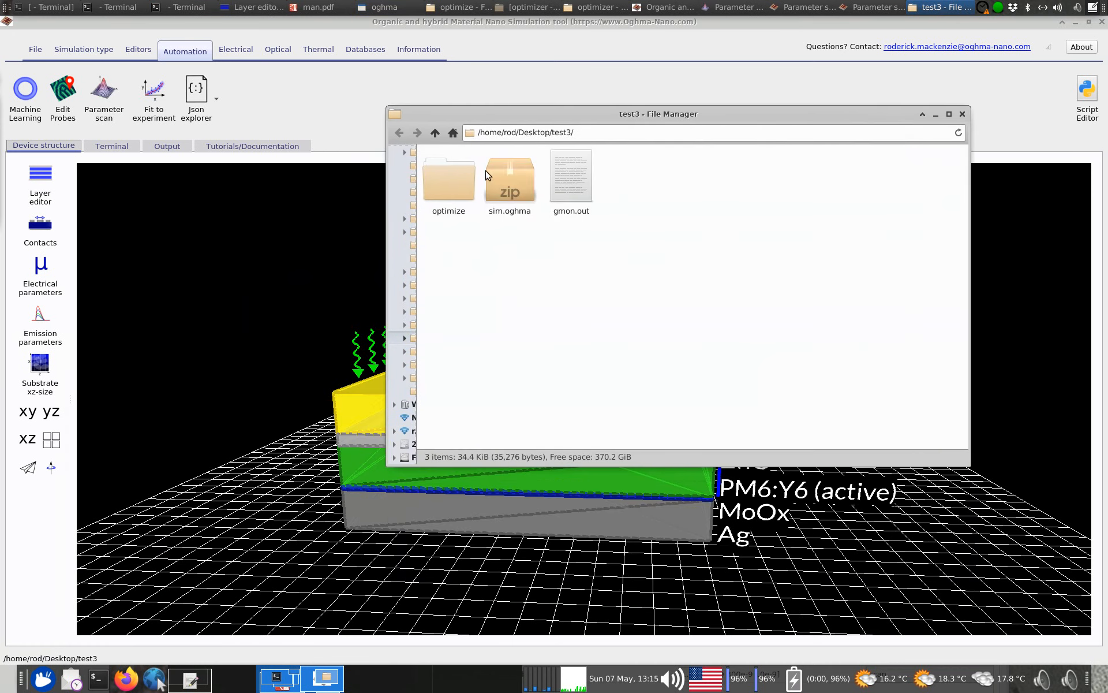
# Open optimizer_output.csv from the optimize folder in LibreOffice Calc, accepting the text import settings
pyautogui.doubleClick(443, 187)
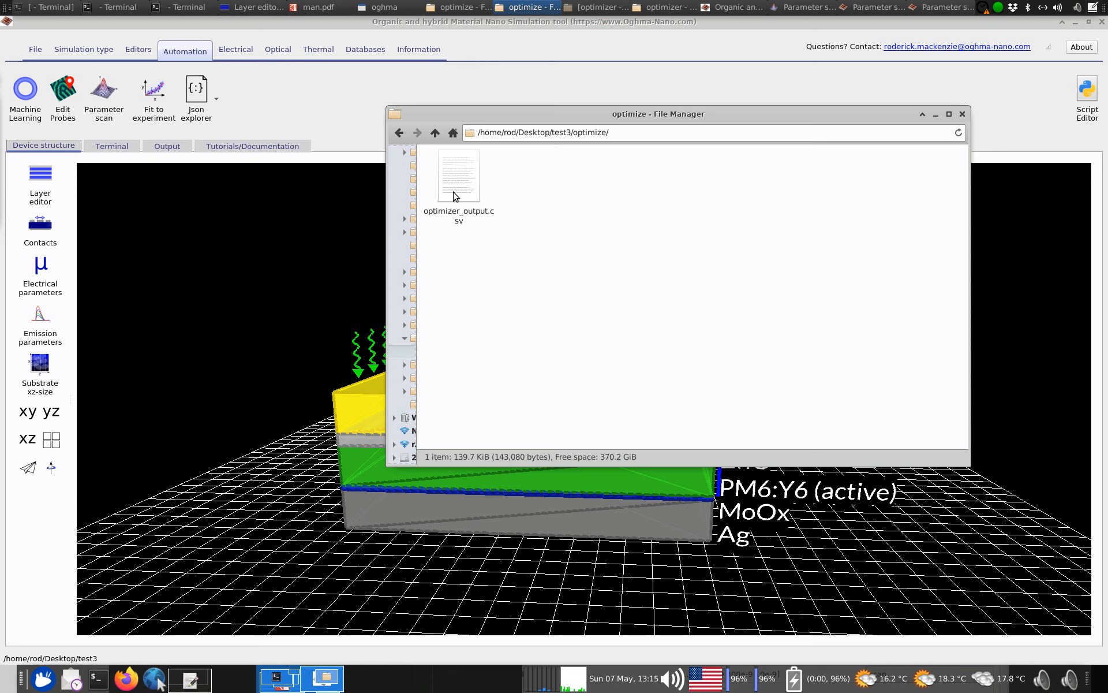
pyautogui.doubleClick(454, 191)
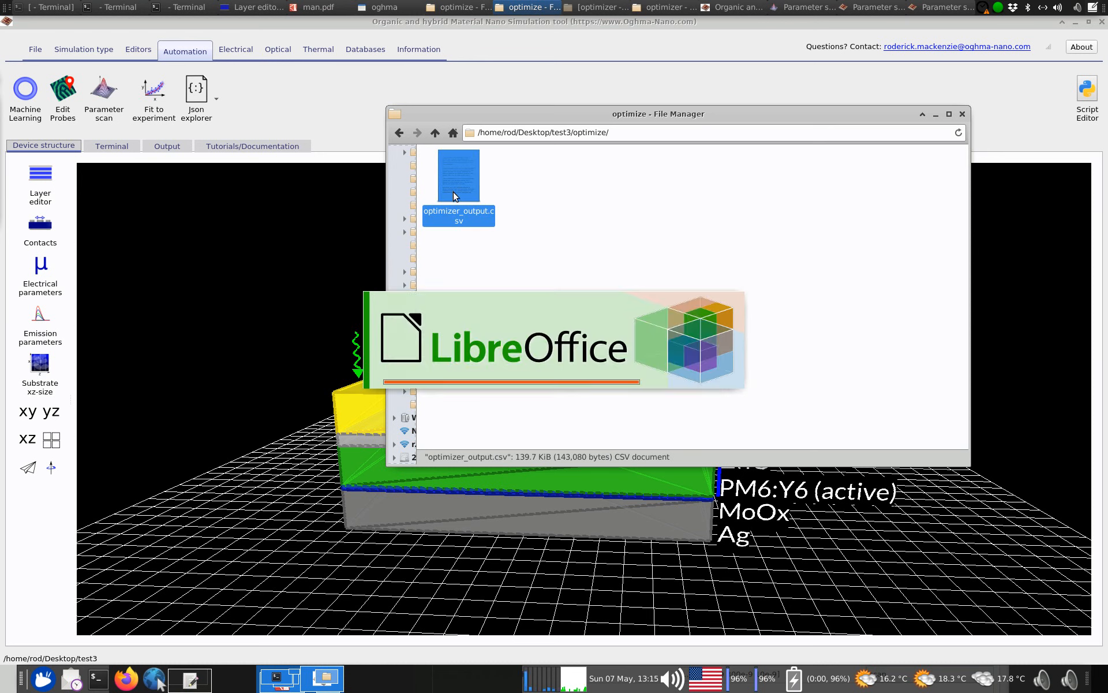
pyautogui.moveTo(514, 171); pyautogui.dragTo(598, 151)
pyautogui.click(769, 481)
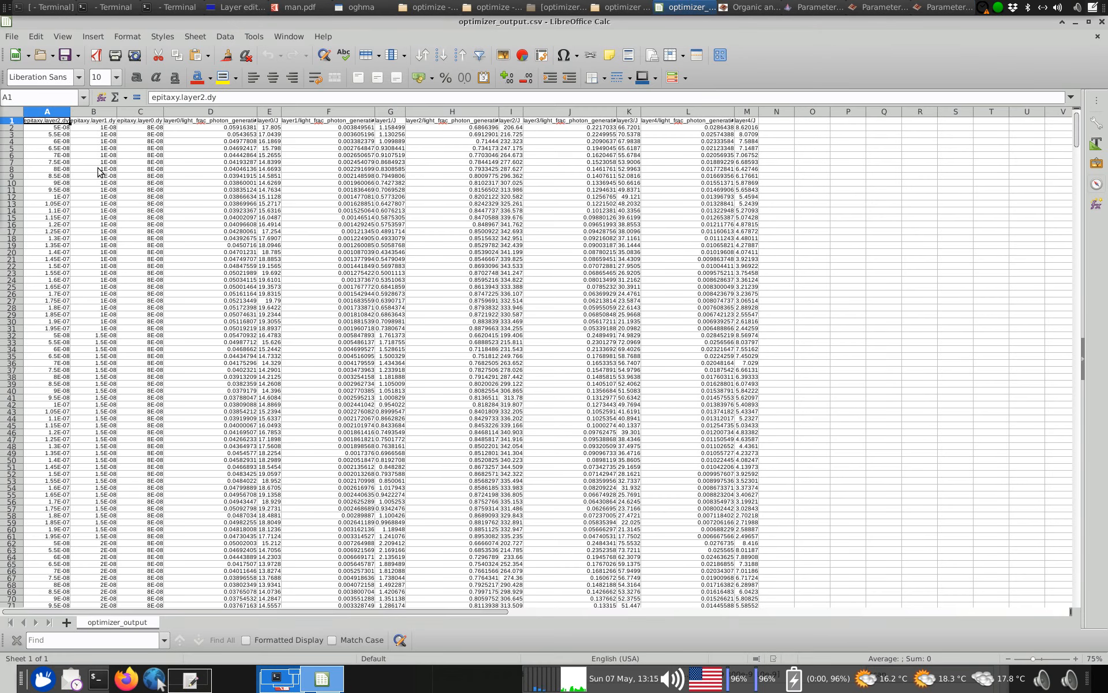
# Enlarge the sheet and highlight the headers of the three scanned thickness columns, A1:C1, for reading
pyautogui.scroll(1, 65, 157)
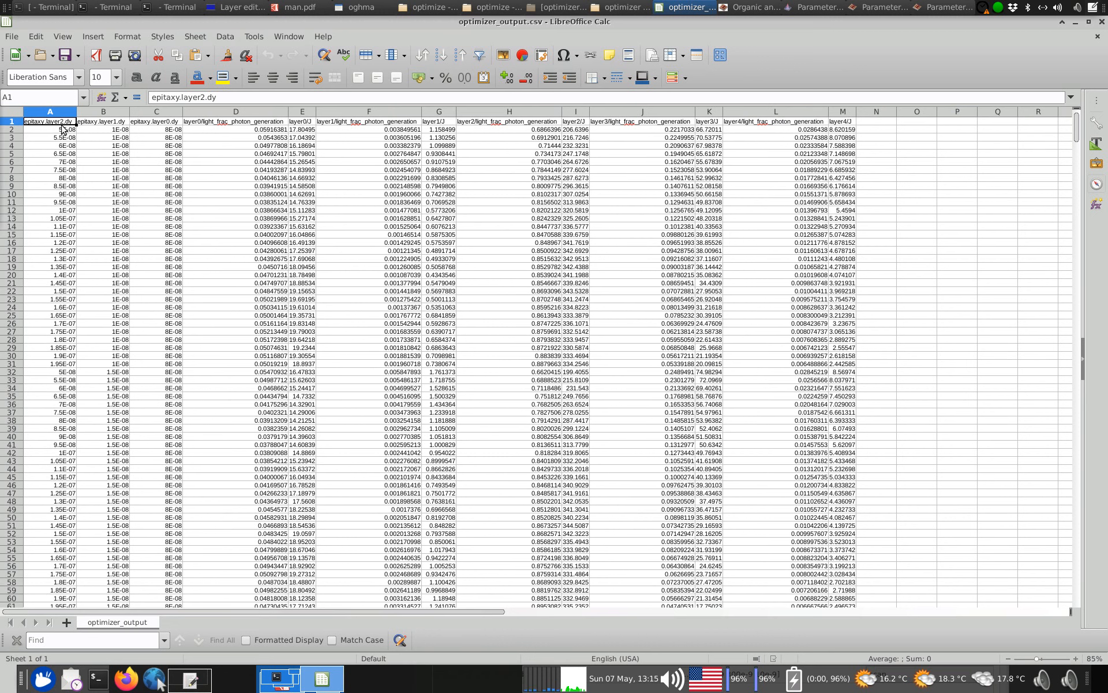
pyautogui.hotkey('shift', 'Right')
pyautogui.hotkey('shift', 'Right')
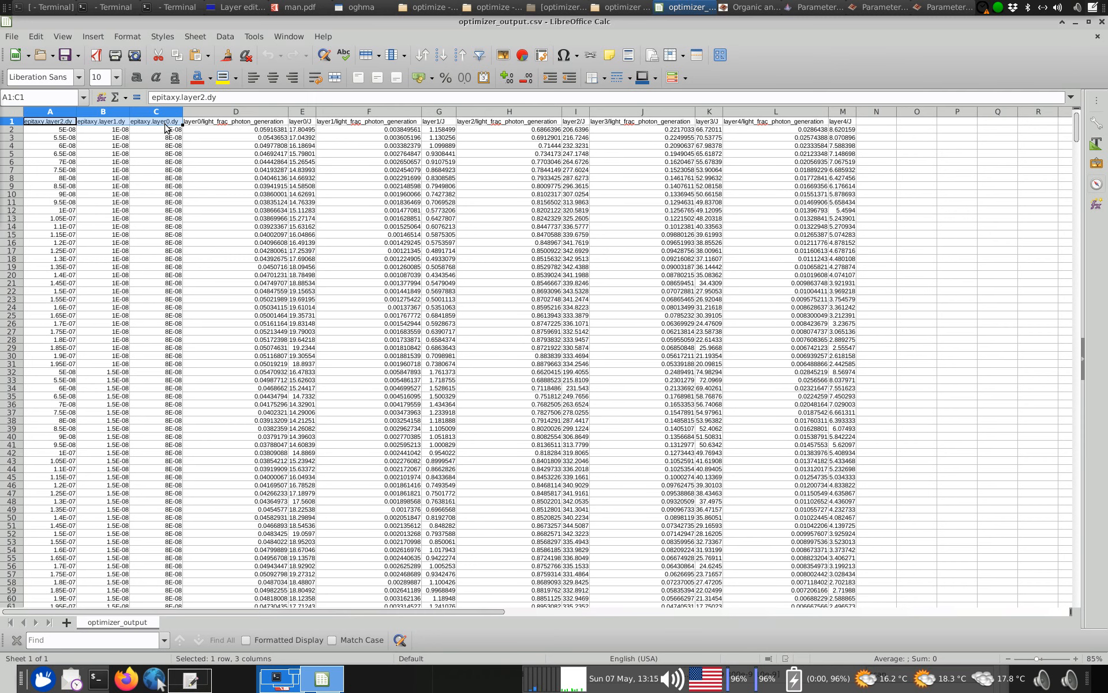
# Unmaximise the spreadsheet window, keep it always on top, and place it beside the device structure view
pyautogui.moveTo(189, 21); pyautogui.dragTo(443, 88)
pyautogui.rightClick(458, 98)
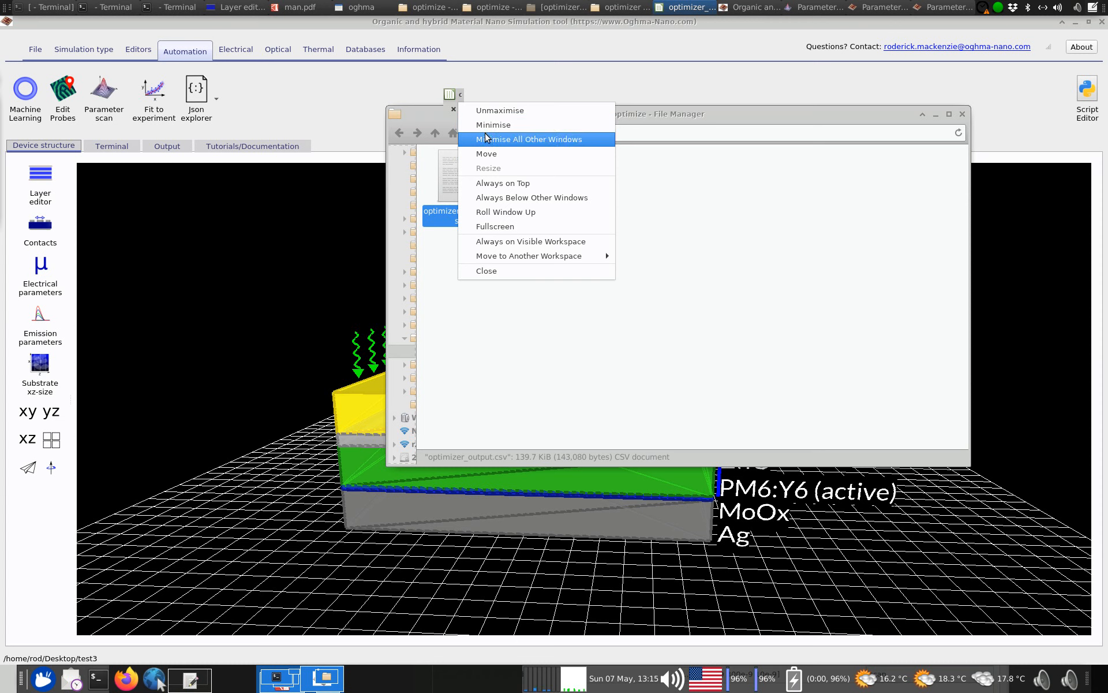
pyautogui.click(460, 98)
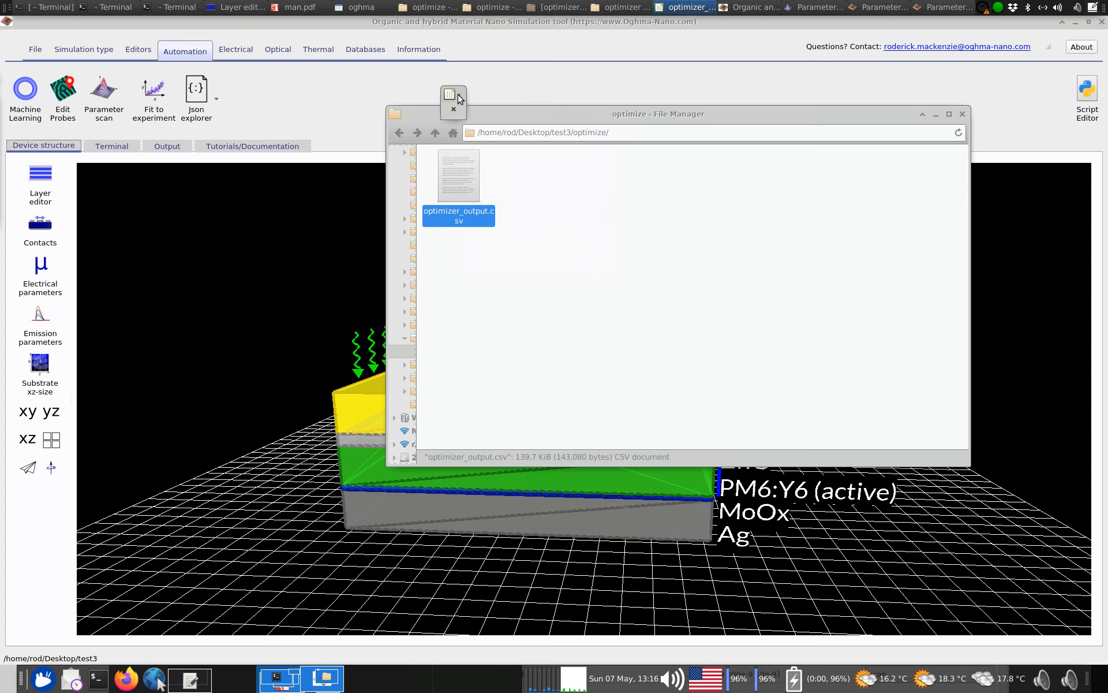
pyautogui.moveTo(463, 115); pyautogui.dragTo(1022, 572)
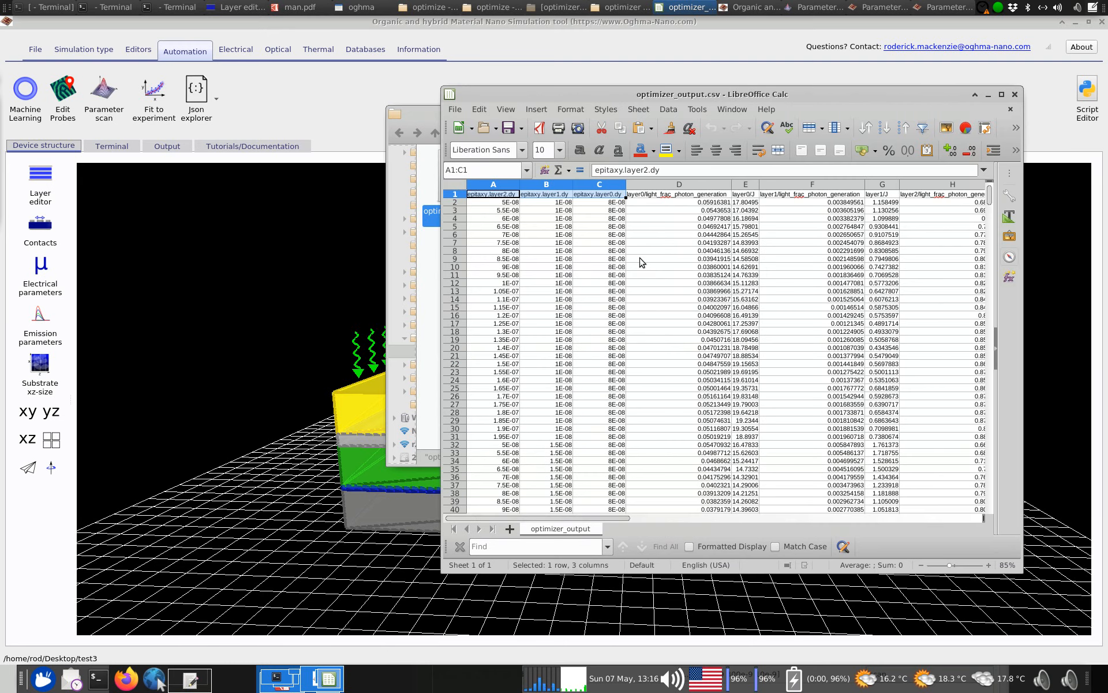
pyautogui.rightClick(640, 96)
pyautogui.click(687, 184)
pyautogui.moveTo(667, 93); pyautogui.dragTo(770, 25)
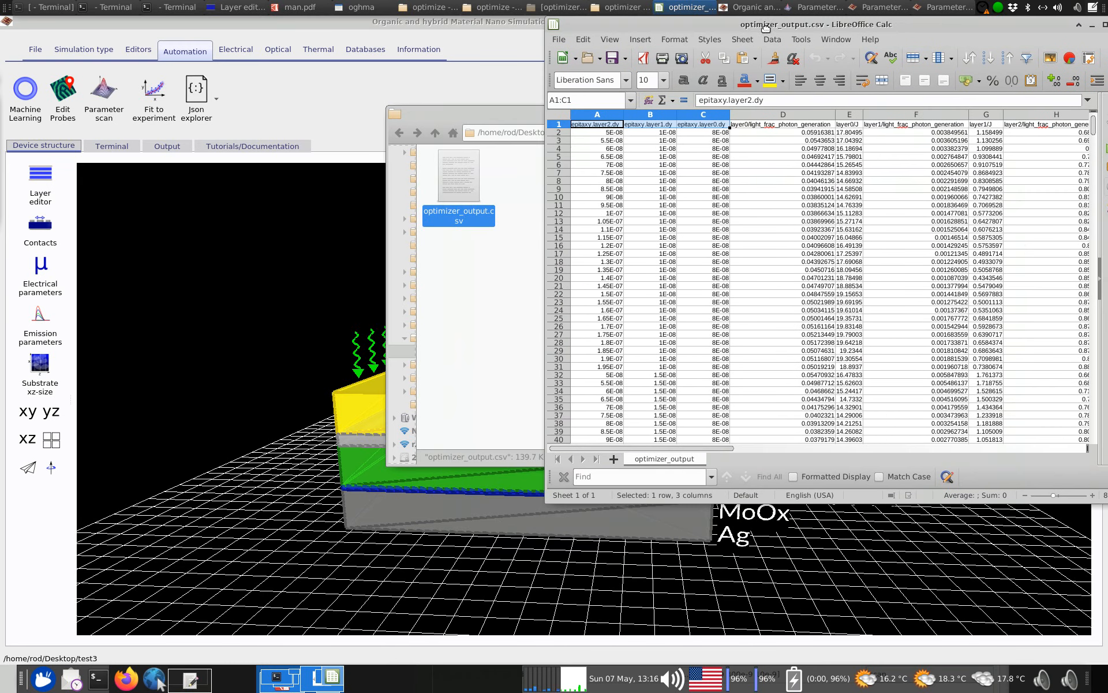
# Compare the epitaxy.layer0.dy column with the layer editor, going through the layers from ITO down to Ag, and close the editor
pyautogui.click(40, 176)
pyautogui.moveTo(211, 311); pyautogui.dragTo(247, 158)
pyautogui.click(714, 124)
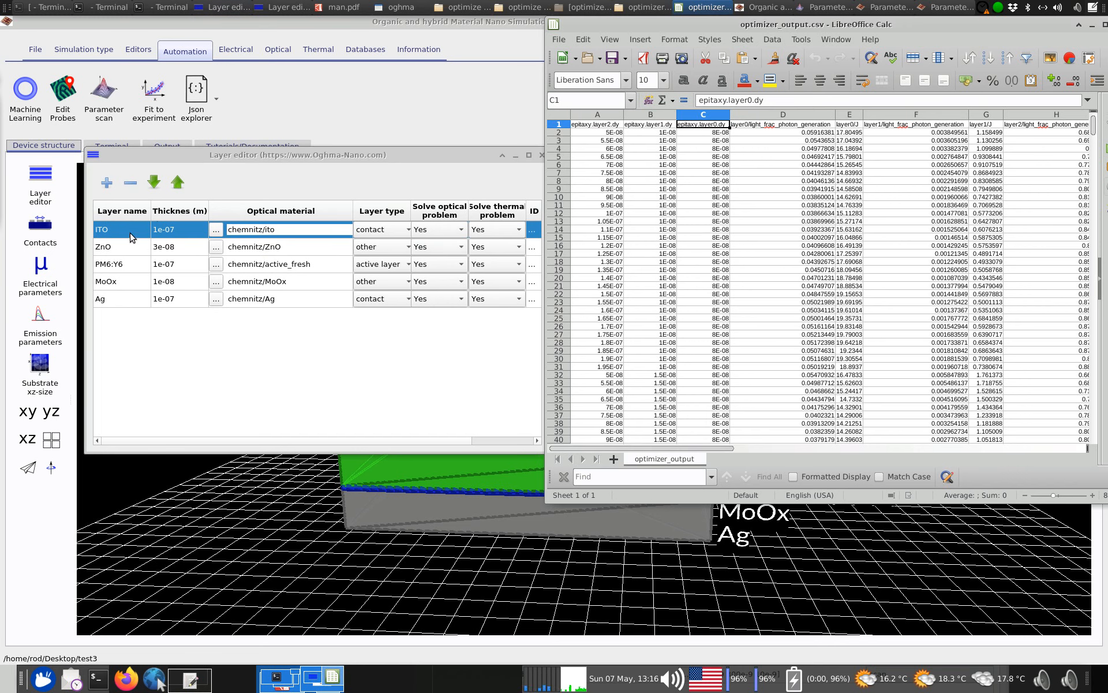
pyautogui.click(138, 249)
pyautogui.click(133, 264)
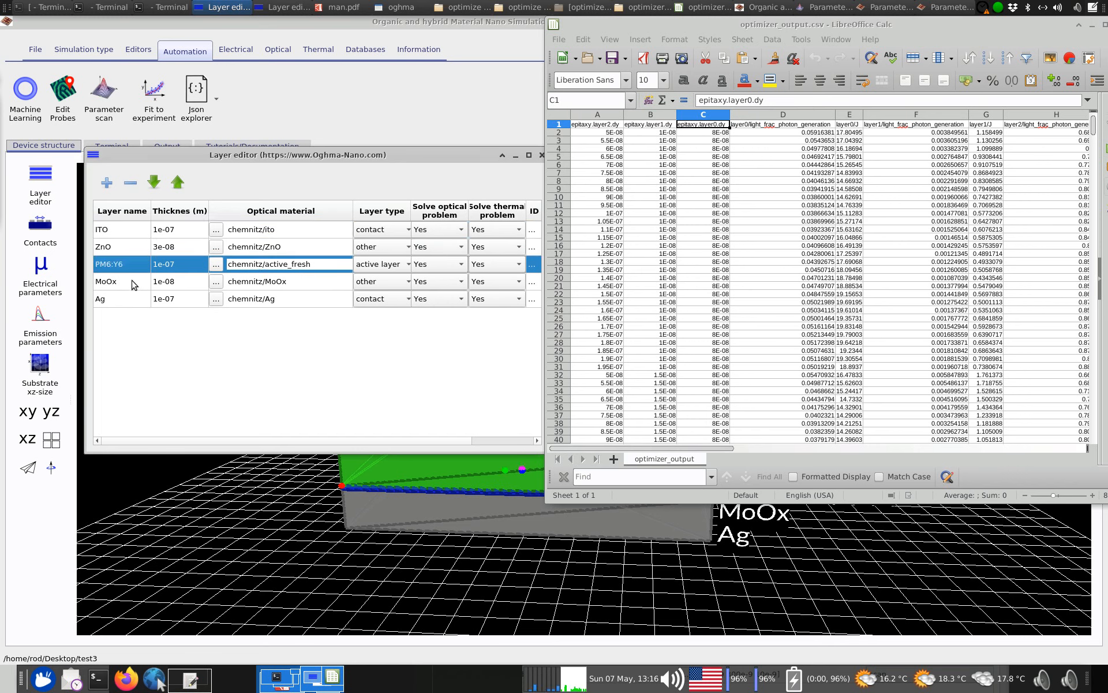
pyautogui.click(133, 283)
pyautogui.click(134, 299)
pyautogui.rightClick(282, 153)
pyautogui.click(352, 332)
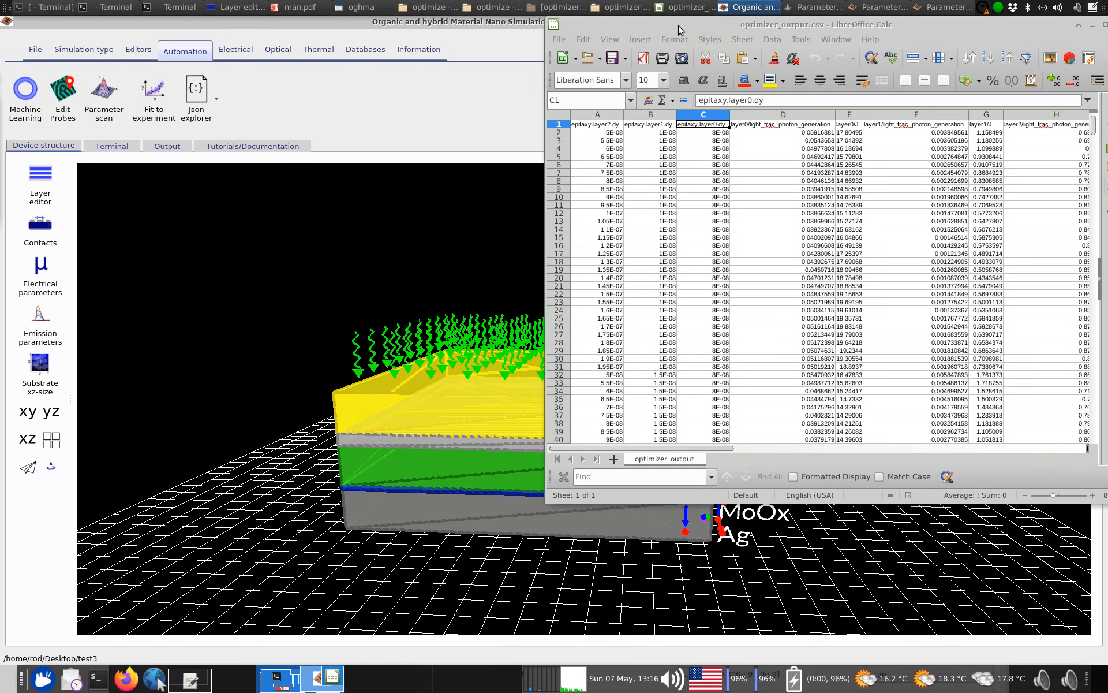
# Maximise the spreadsheet and examine the light_frac_photon_generation columns of layer0 through layer4
pyautogui.doubleClick(679, 30)
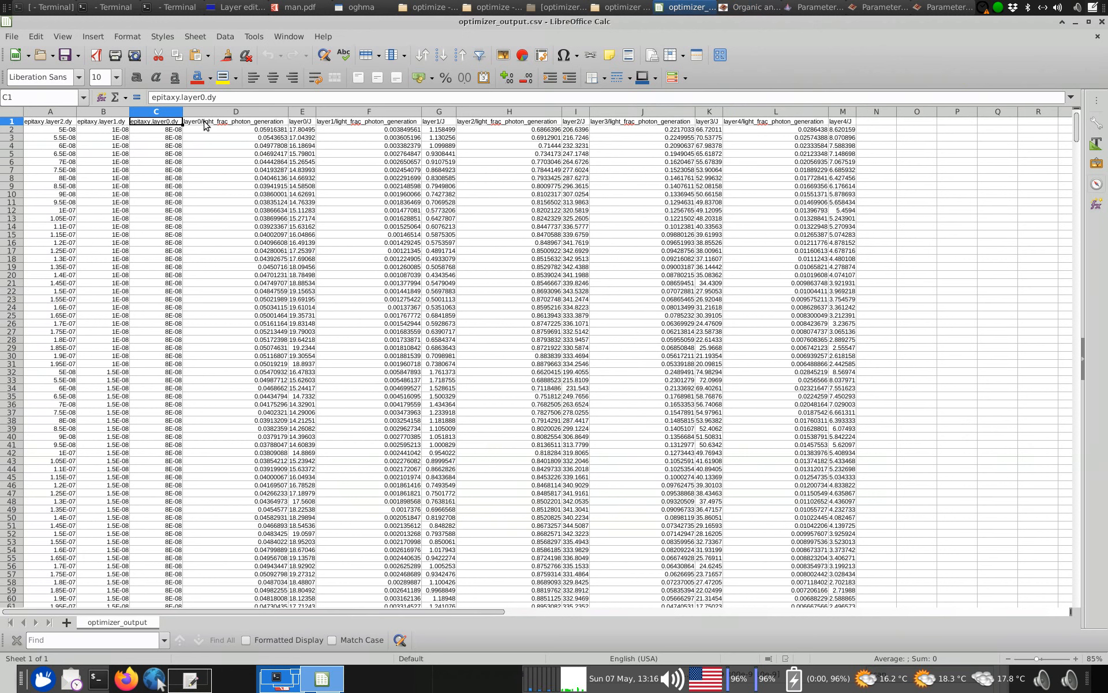
pyautogui.click(265, 125)
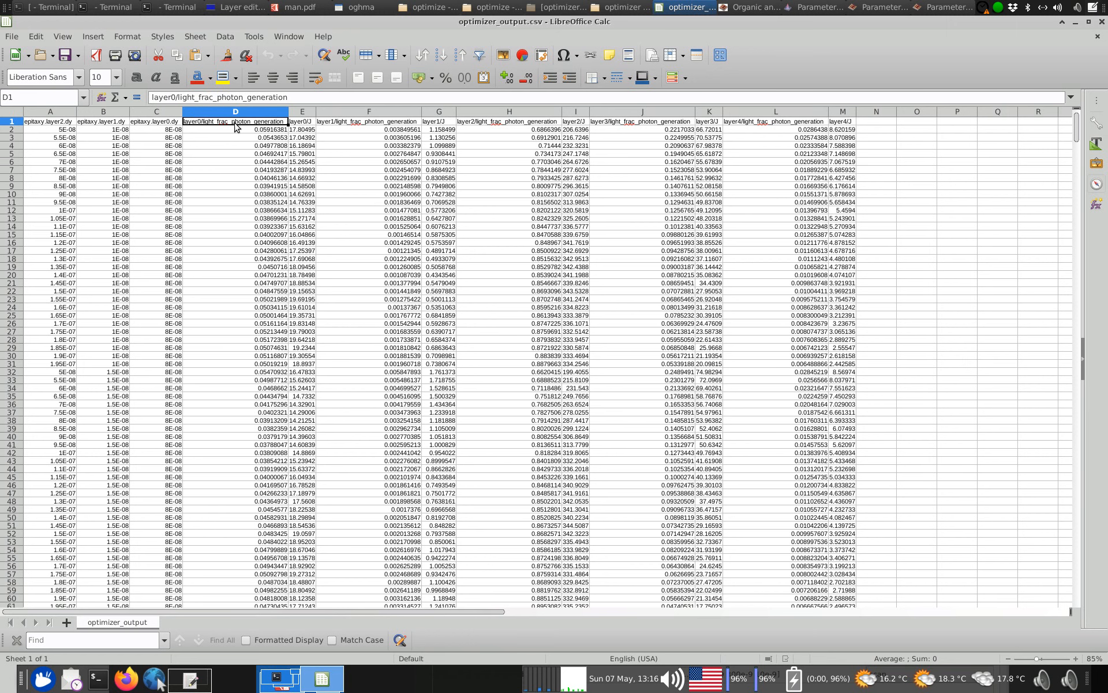
pyautogui.click(375, 112)
pyautogui.click(512, 112)
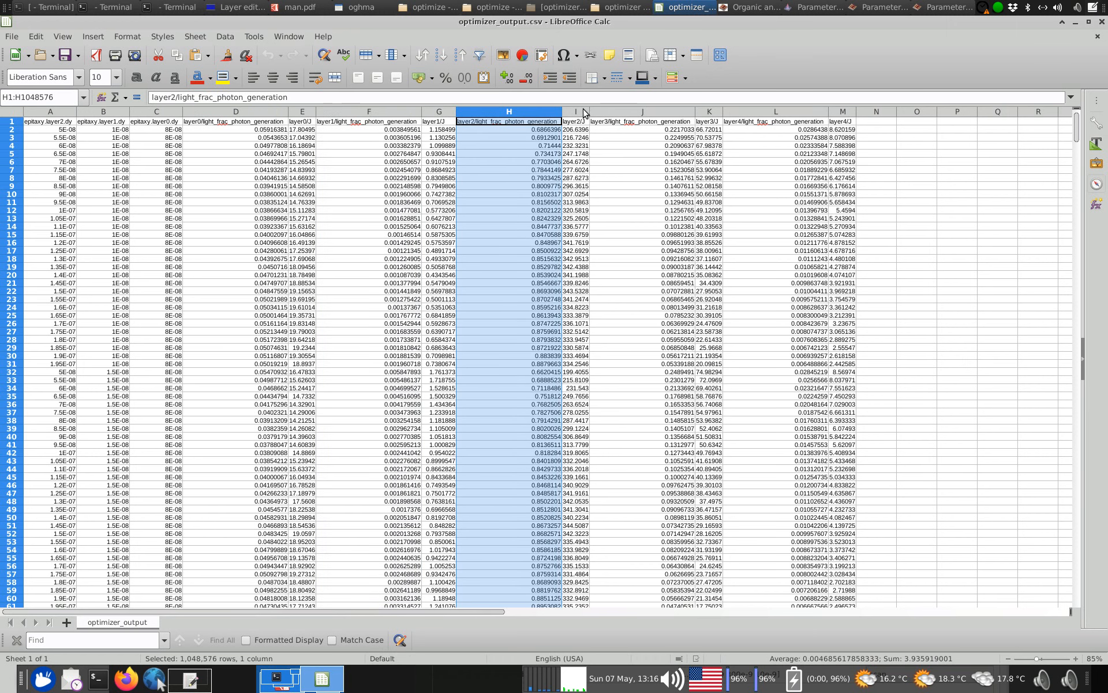
pyautogui.click(643, 112)
pyautogui.click(752, 112)
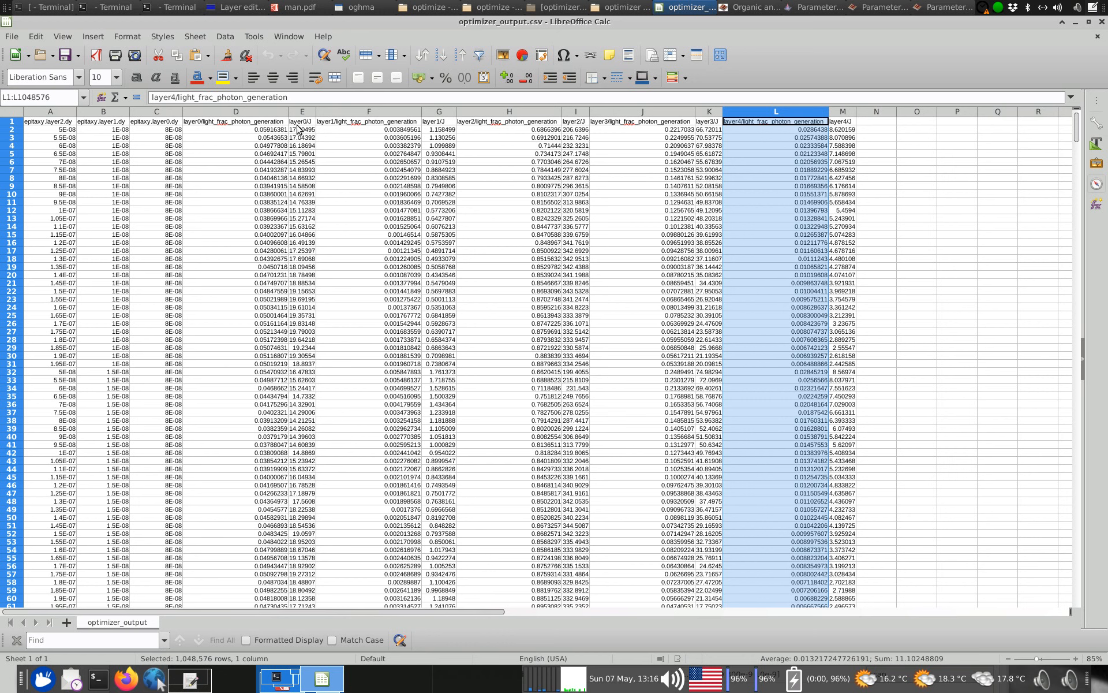
# Examine the J columns of layer1, layer2, layer3 and layer4 in the optimizer output
pyautogui.click(438, 111)
pyautogui.click(583, 112)
pyautogui.click(709, 112)
pyautogui.click(843, 112)
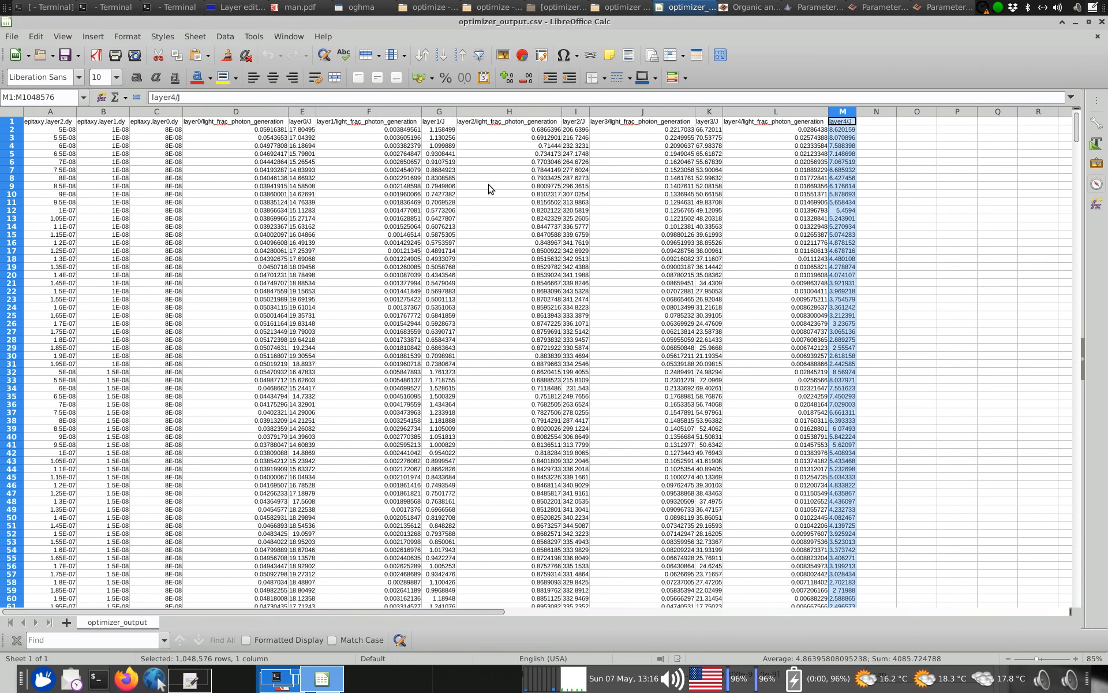
# Unmaximise the spreadsheet and check the order of ITO, ZnO and PM6:Y6 in the layer editor, then close the editor
pyautogui.moveTo(293, 19); pyautogui.dragTo(552, 66)
pyautogui.rightClick(550, 70)
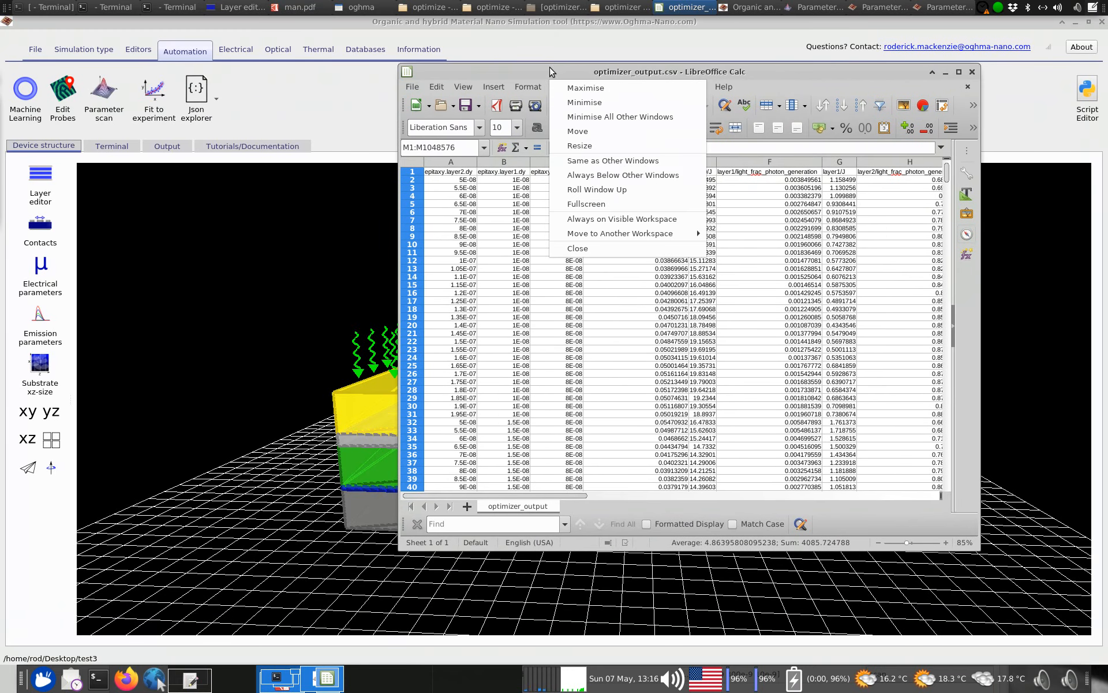
pyautogui.press('Escape')
pyautogui.click(41, 179)
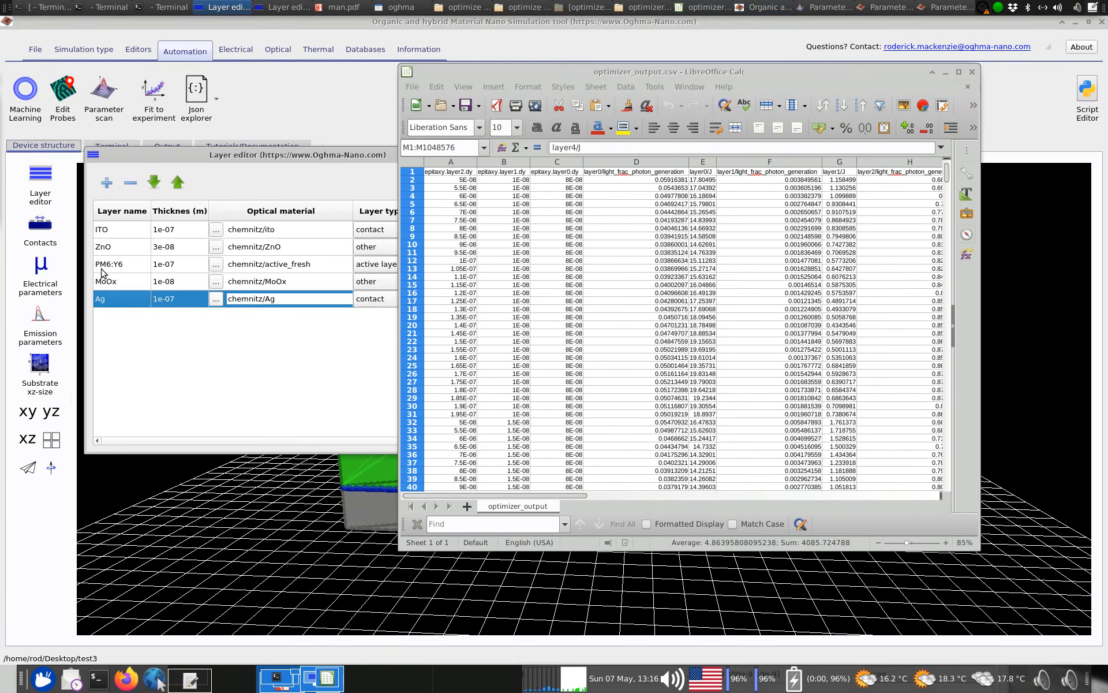
pyautogui.click(115, 233)
pyautogui.click(115, 247)
pyautogui.click(115, 264)
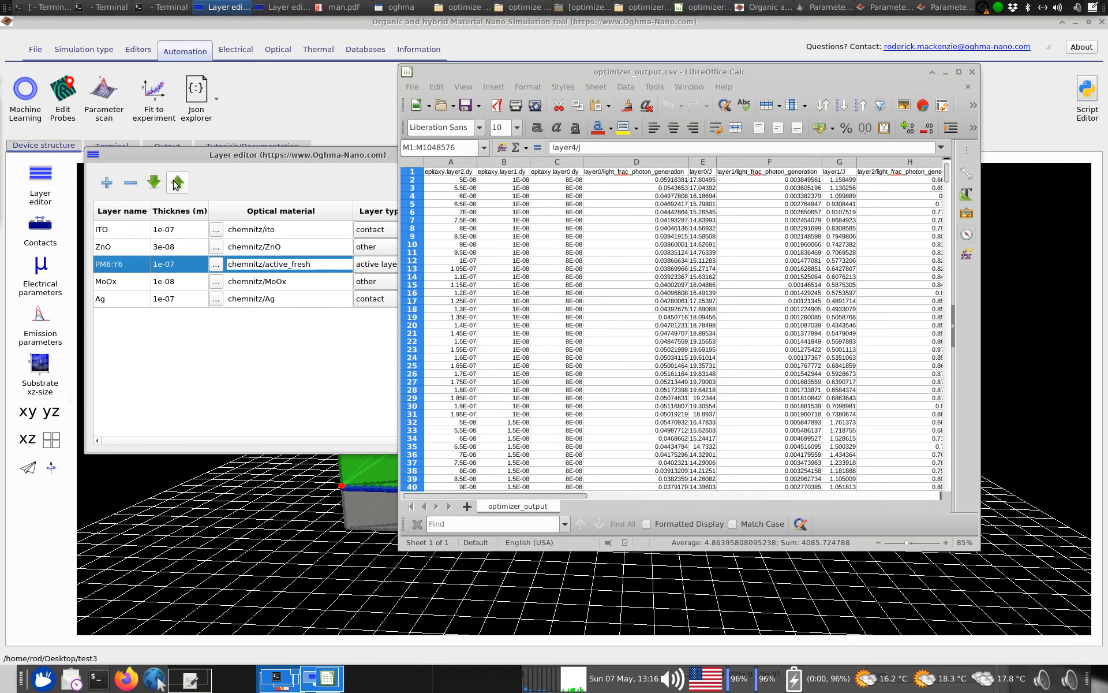
pyautogui.rightClick(178, 161)
pyautogui.click(191, 332)
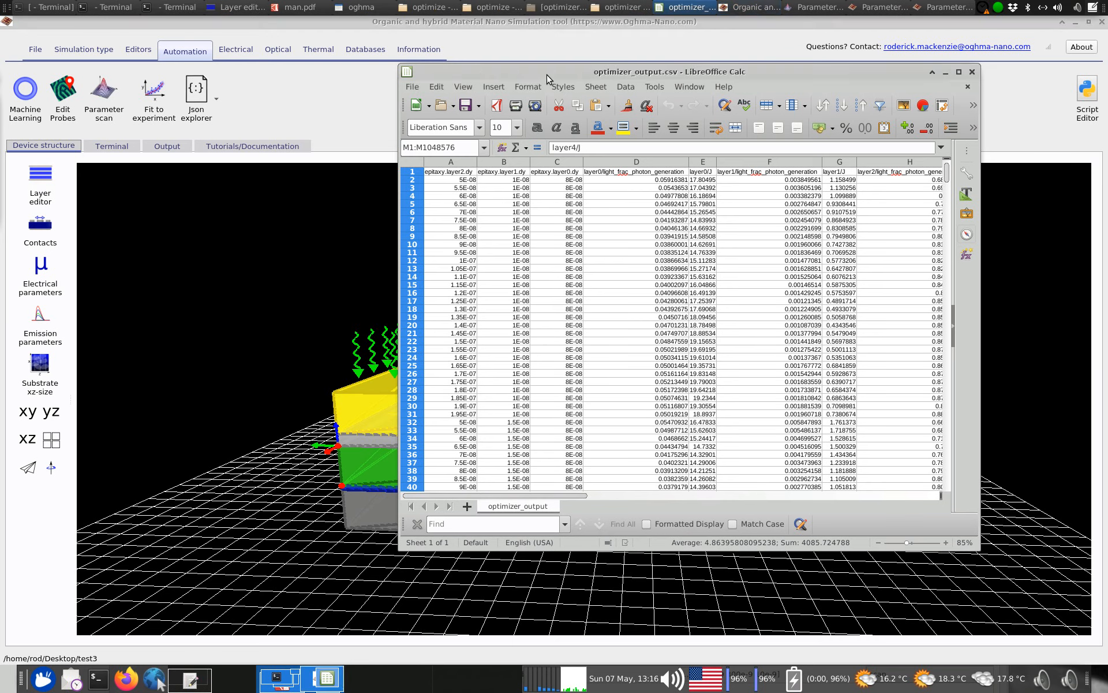
# Maximise and enlarge the spreadsheet, and examine the layer2 light fraction, layer2/J and epitaxy.layer0.dy columns
pyautogui.doubleClick(549, 71)
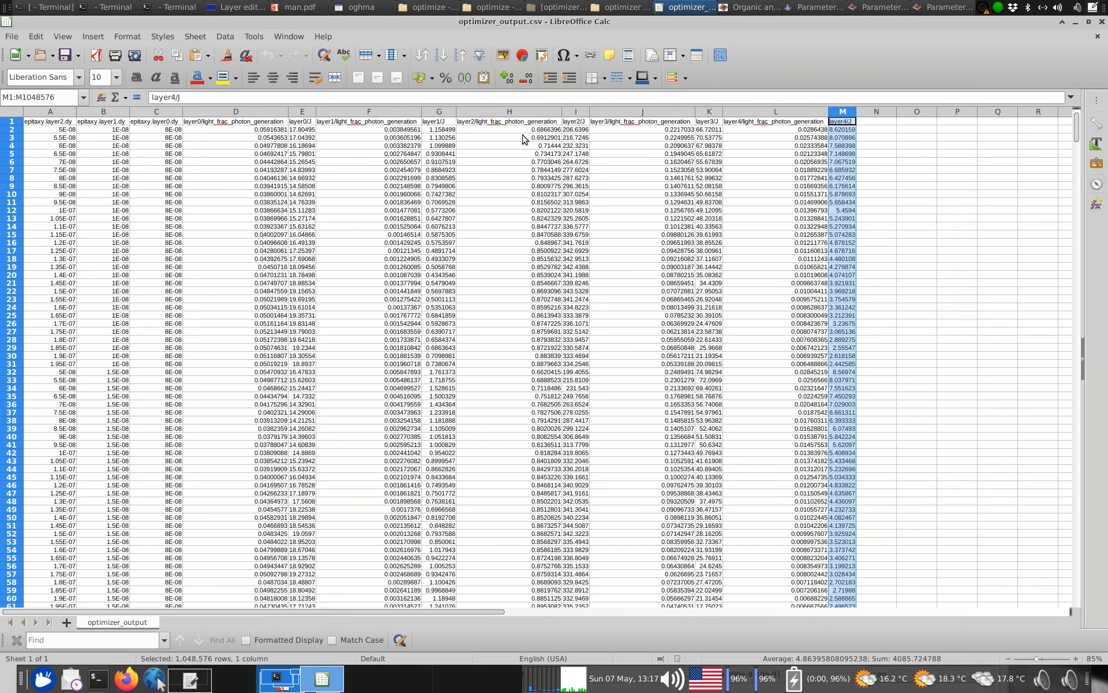
pyautogui.scroll(1, 526, 139)
pyautogui.scroll(1, 628, 150)
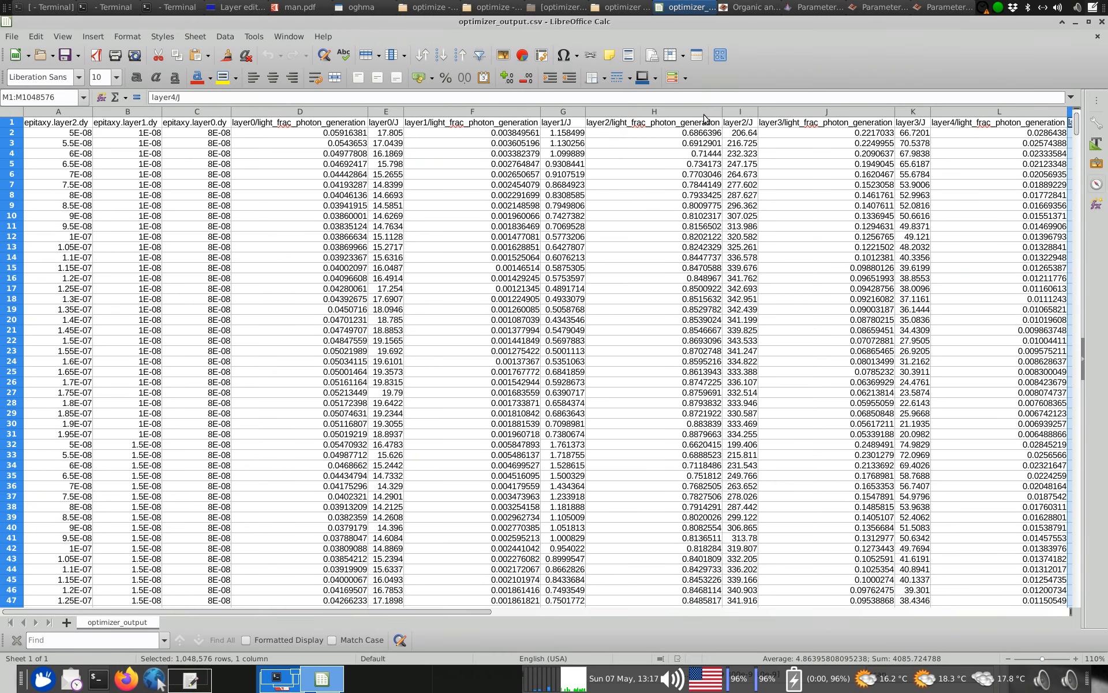
pyautogui.click(711, 112)
pyautogui.click(739, 112)
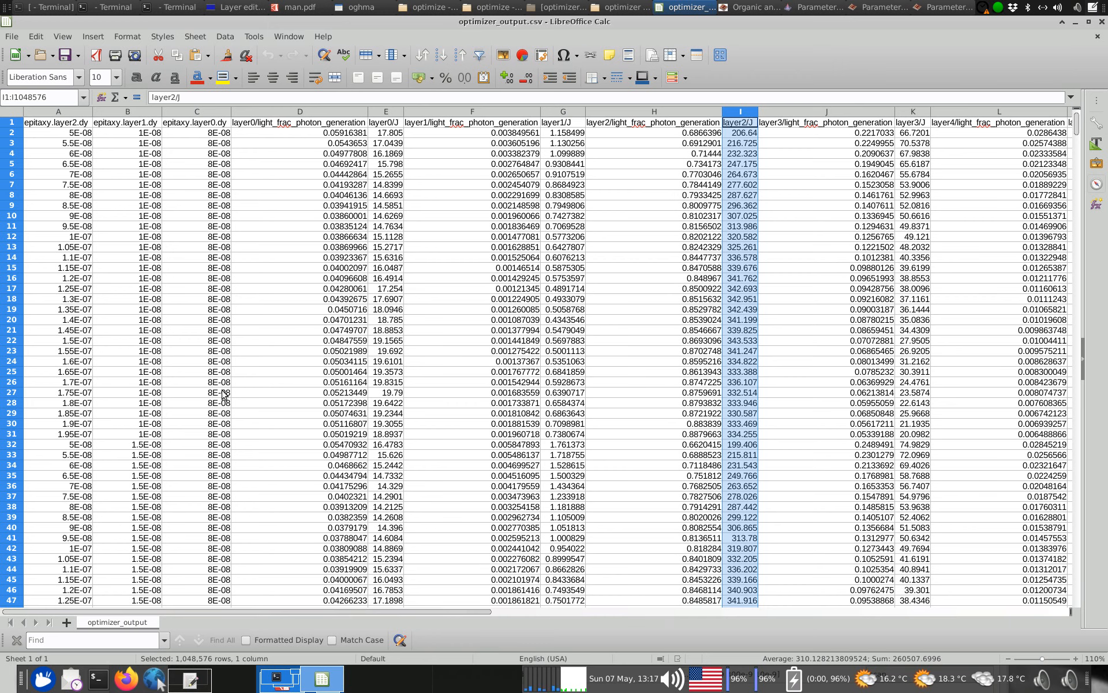
pyautogui.click(220, 110)
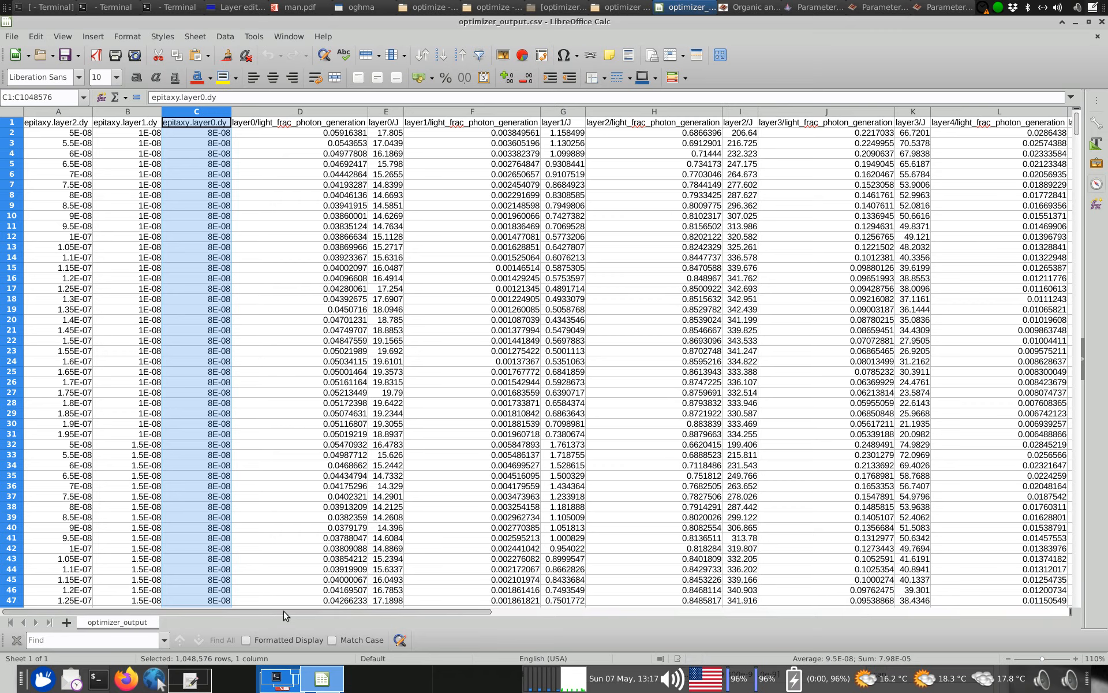
pyautogui.hscroll(3, 282, 616)
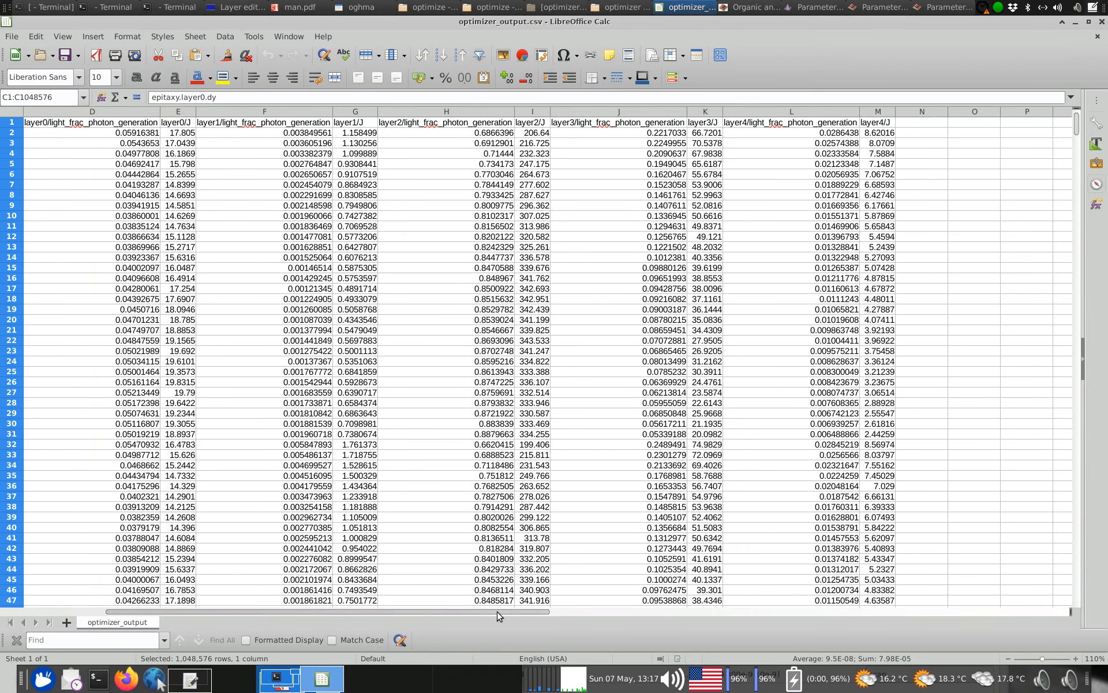
pyautogui.hscroll(-3, 499, 615)
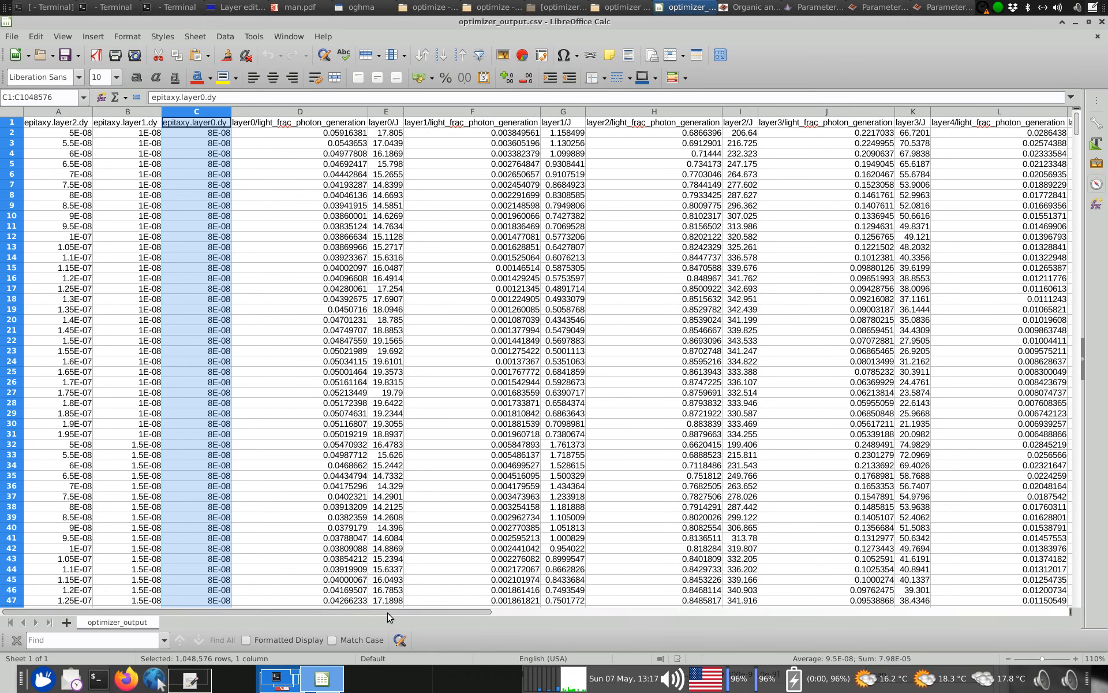
# Compare the layer4/J and layer3/J columns with the layer2/J column of the active layer
pyautogui.hscroll(3, 388, 616)
pyautogui.click(880, 112)
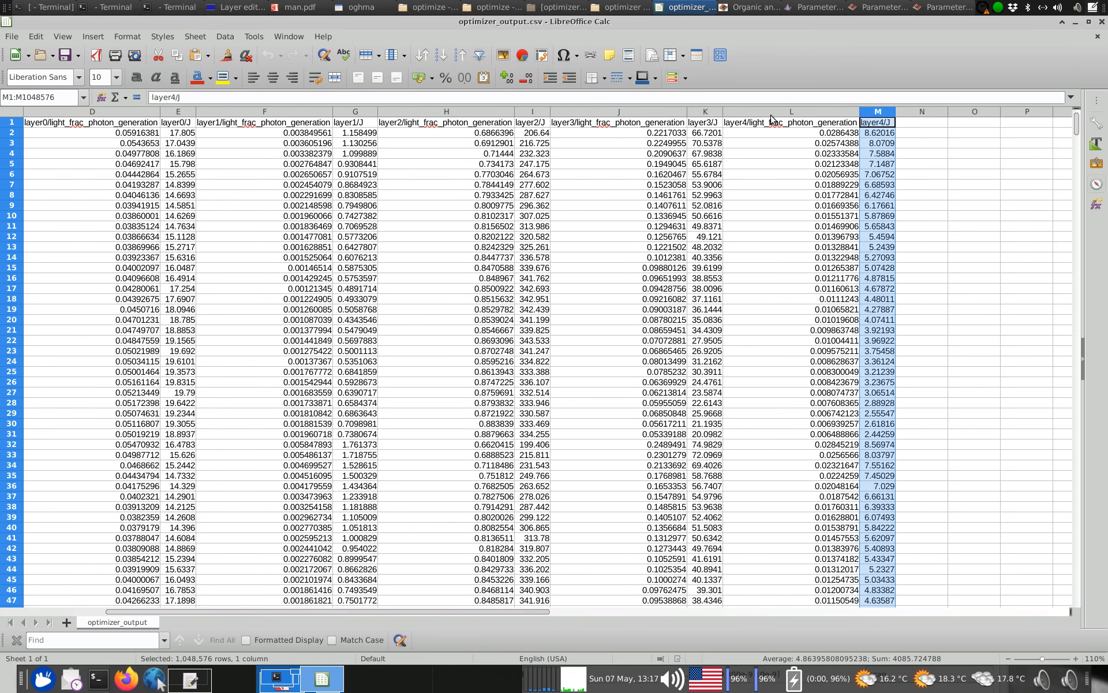
pyautogui.click(721, 113)
pyautogui.click(538, 112)
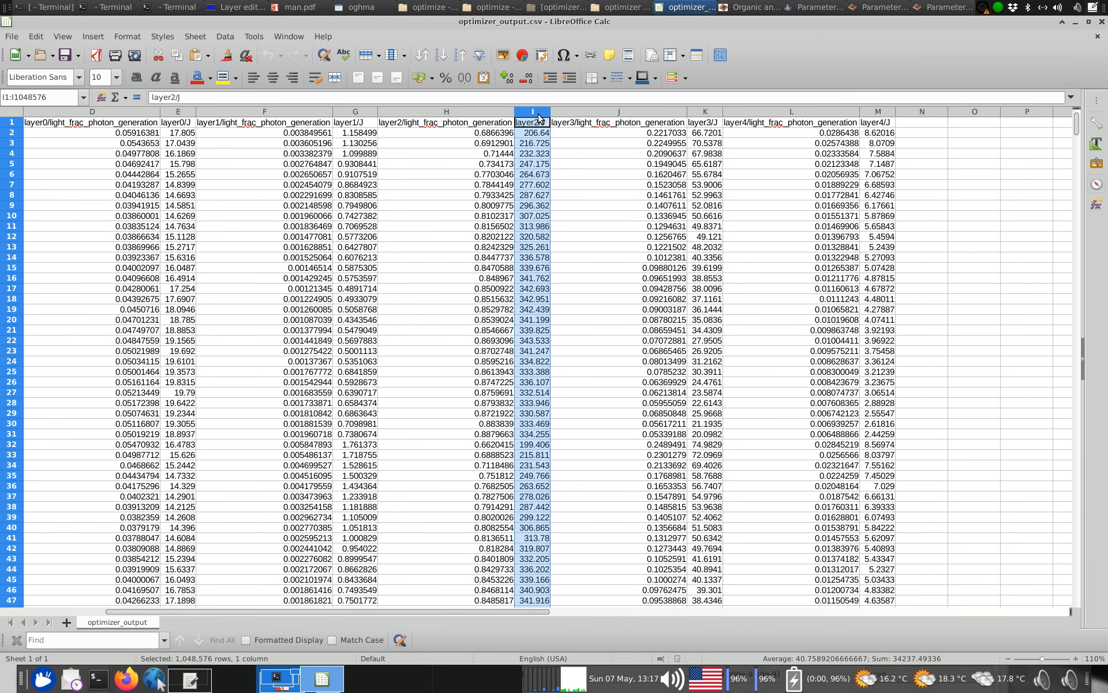
pyautogui.hscroll(-3, 346, 612)
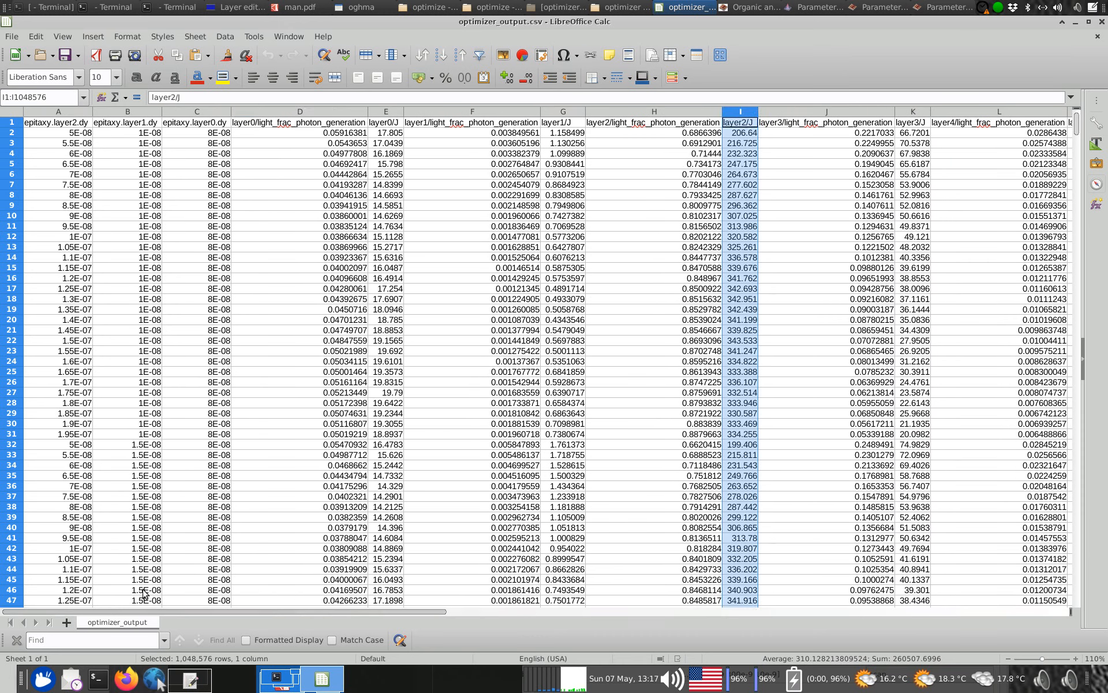
# Select the whole optimizer_output sheet, apply an AutoFilter to its header row, and bring the layer2/J column into reach
pyautogui.click(294, 382)
pyautogui.hotkey('ctrl', 'a')
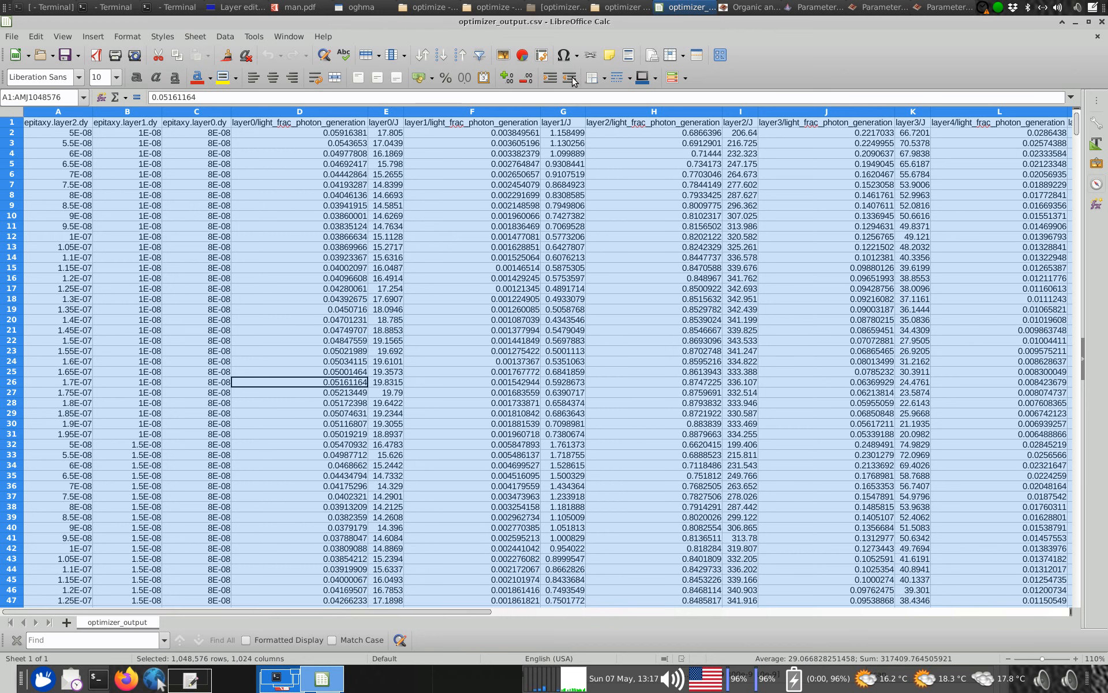
pyautogui.click(479, 55)
pyautogui.moveTo(473, 611); pyautogui.dragTo(633, 608)
pyautogui.click(639, 206)
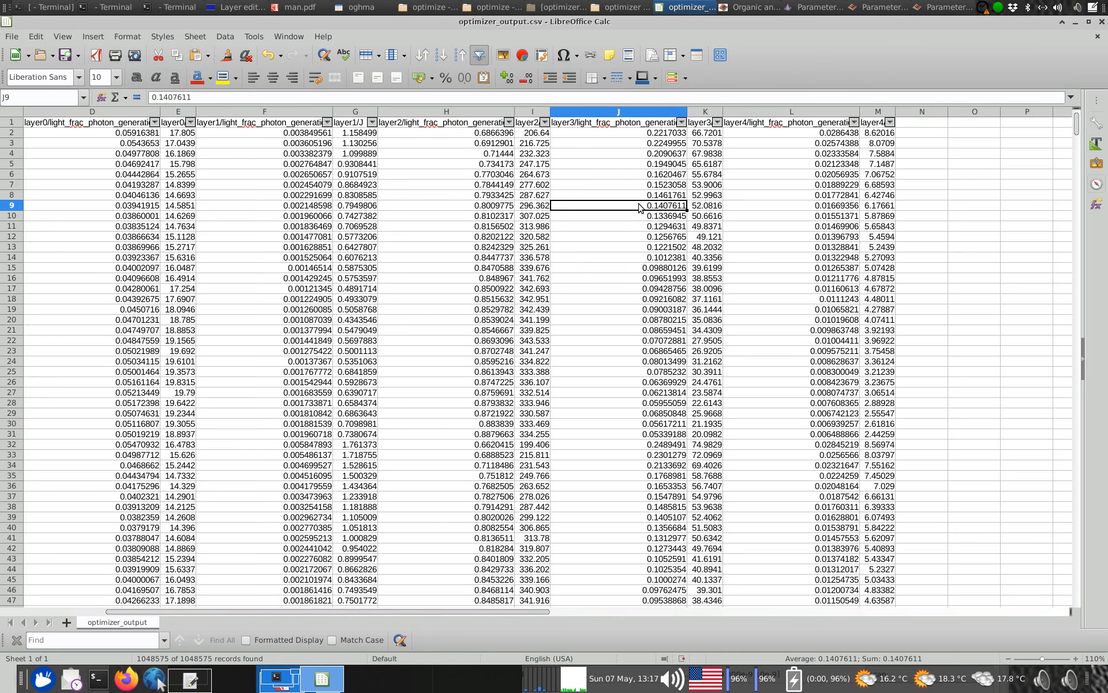
# Sort the records by the layer2/J column in descending order and review its highest values
pyautogui.click(544, 123)
pyautogui.click(548, 149)
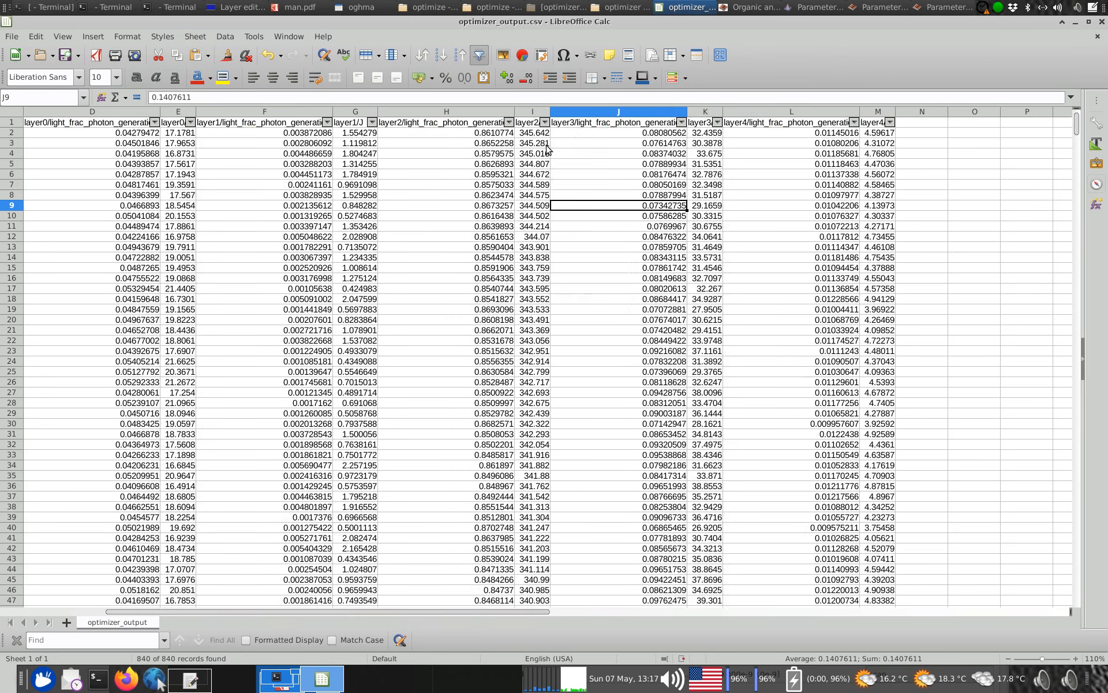
pyautogui.moveTo(541, 133); pyautogui.dragTo(543, 268)
pyautogui.scroll(-4, 546, 274)
pyautogui.scroll(-9, 545, 275)
pyautogui.scroll(13, 546, 274)
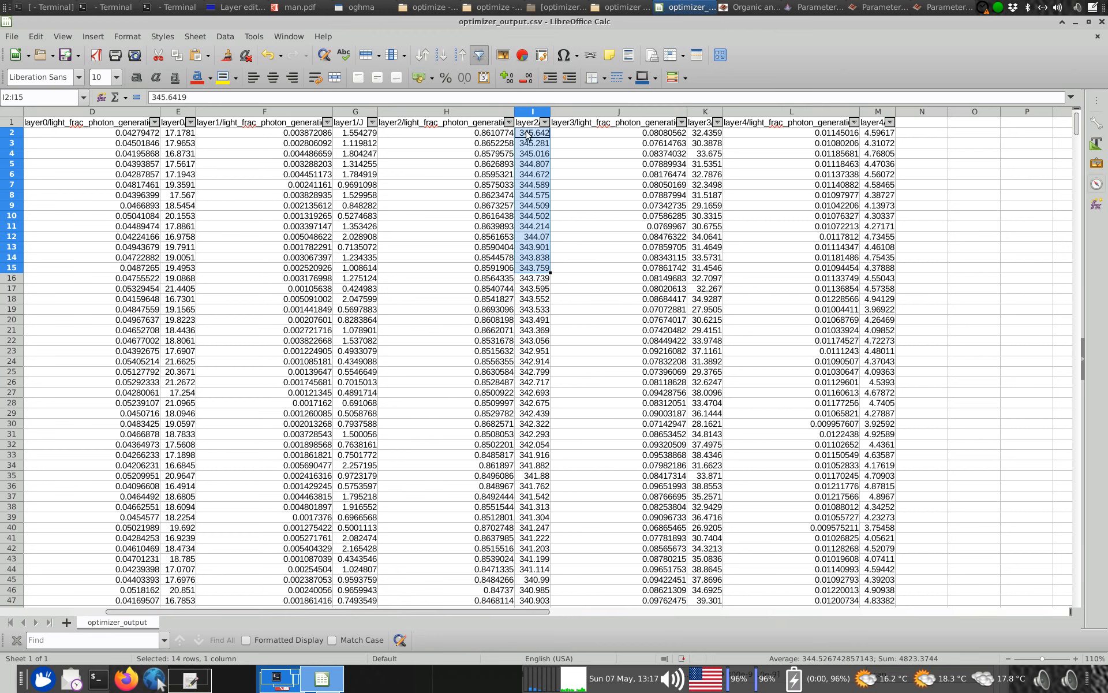
# Select the top record and examine its epitaxy layer thicknesses in columns A to C
pyautogui.click(526, 136)
pyautogui.click(559, 135)
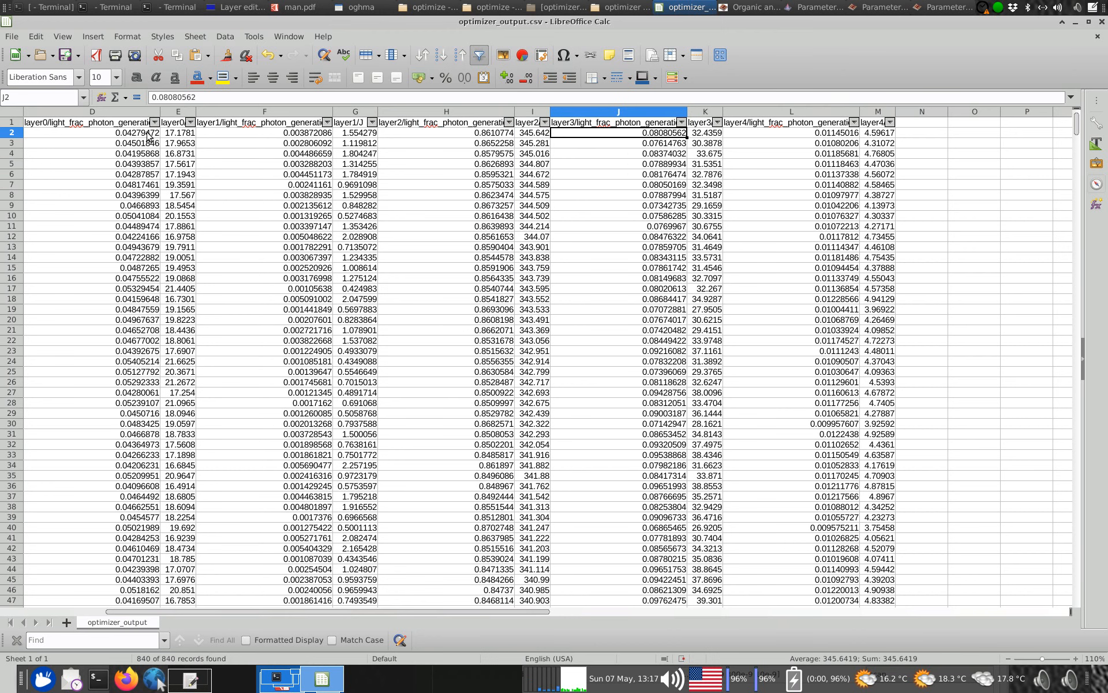
pyautogui.click(15, 133)
pyautogui.moveTo(367, 611); pyautogui.dragTo(271, 616)
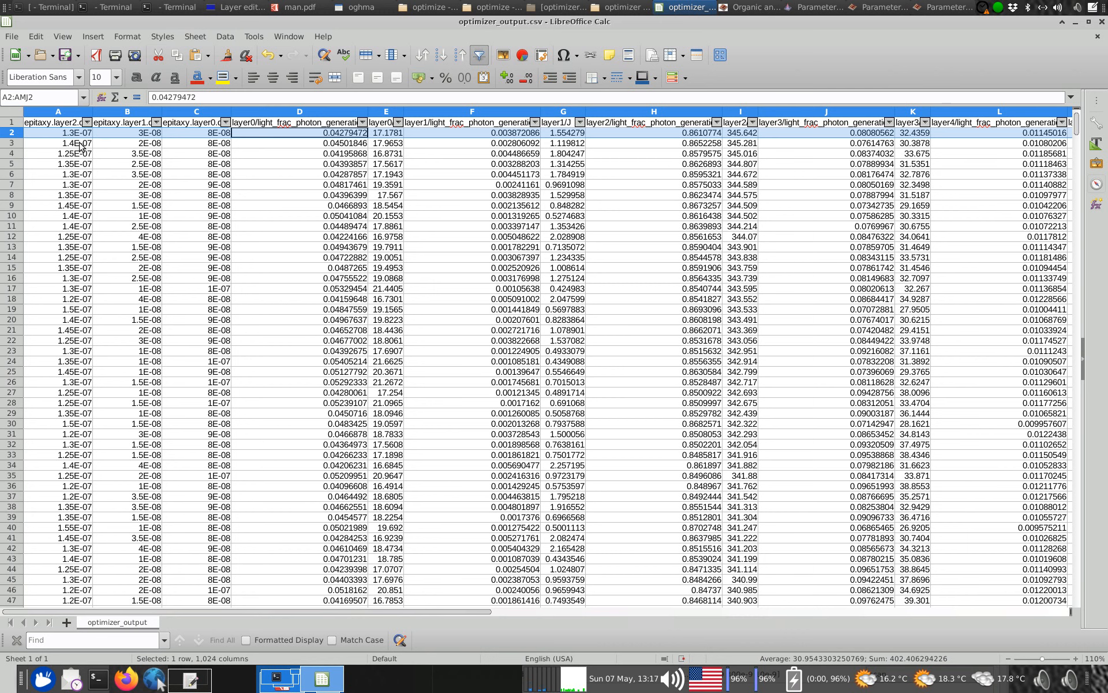
pyautogui.click(53, 132)
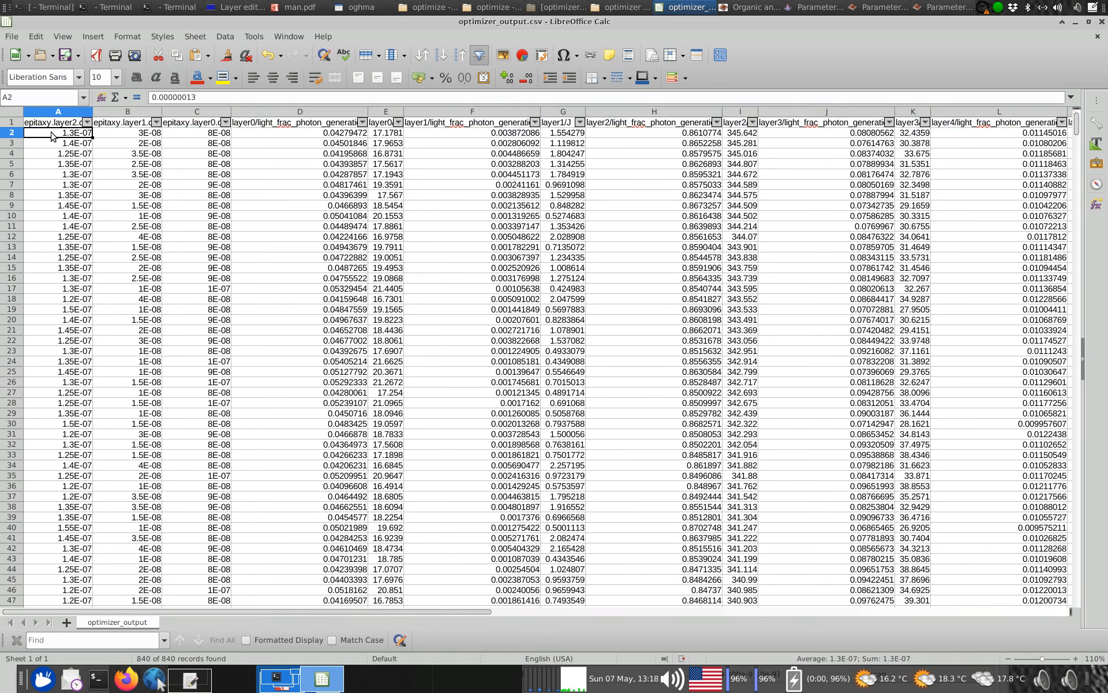
pyautogui.keyDown('shift'); pyautogui.click(196, 133); pyautogui.keyUp('shift')
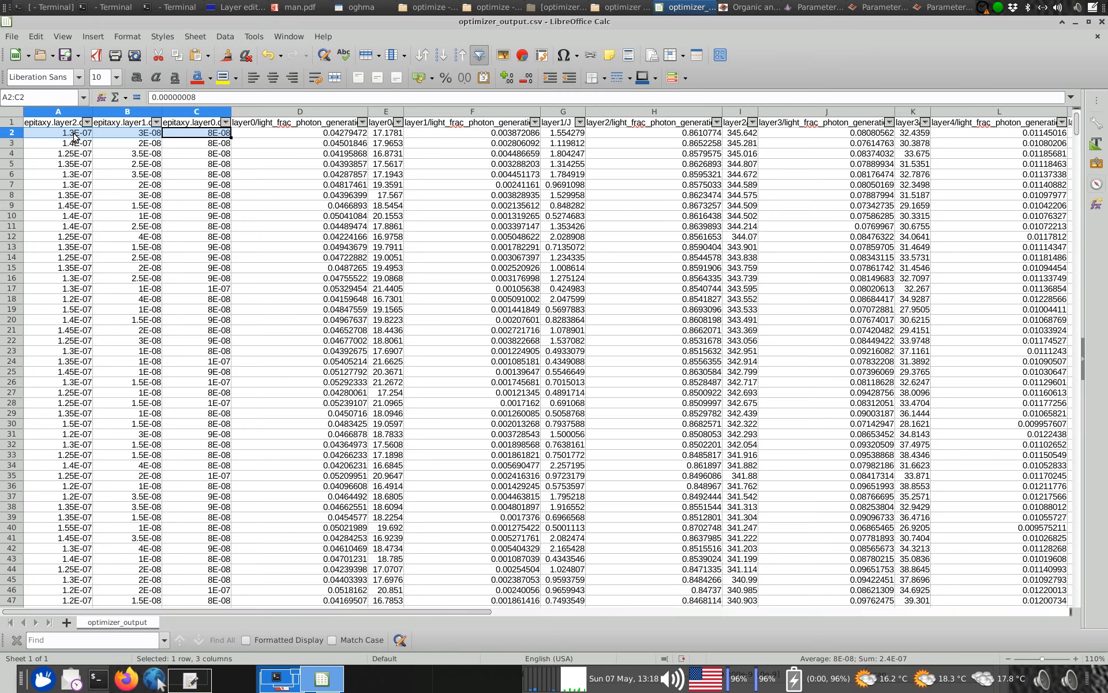
# Unmaximise optimizer_output.csv and close it without saving the changes
pyautogui.moveTo(272, 611)
pyautogui.mouseDown()
pyautogui.moveTo(475, 629)
pyautogui.moveTo(266, 622)
pyautogui.mouseUp()
pyautogui.moveTo(889, 26); pyautogui.dragTo(807, 165)
pyautogui.click(910, 159)
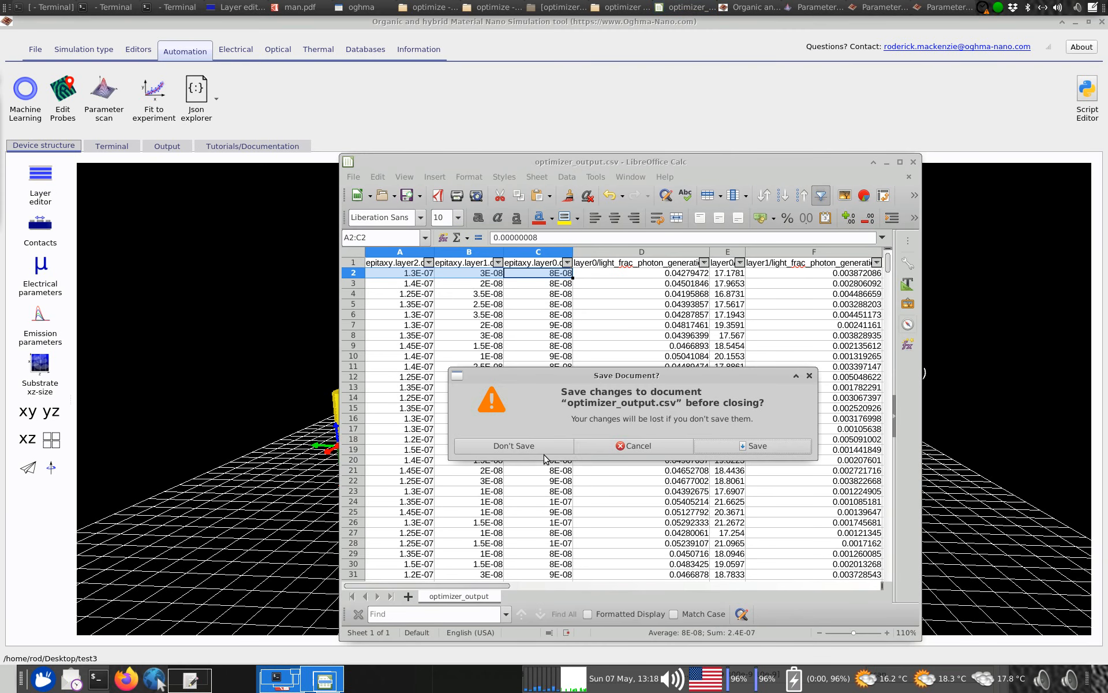
pyautogui.click(545, 453)
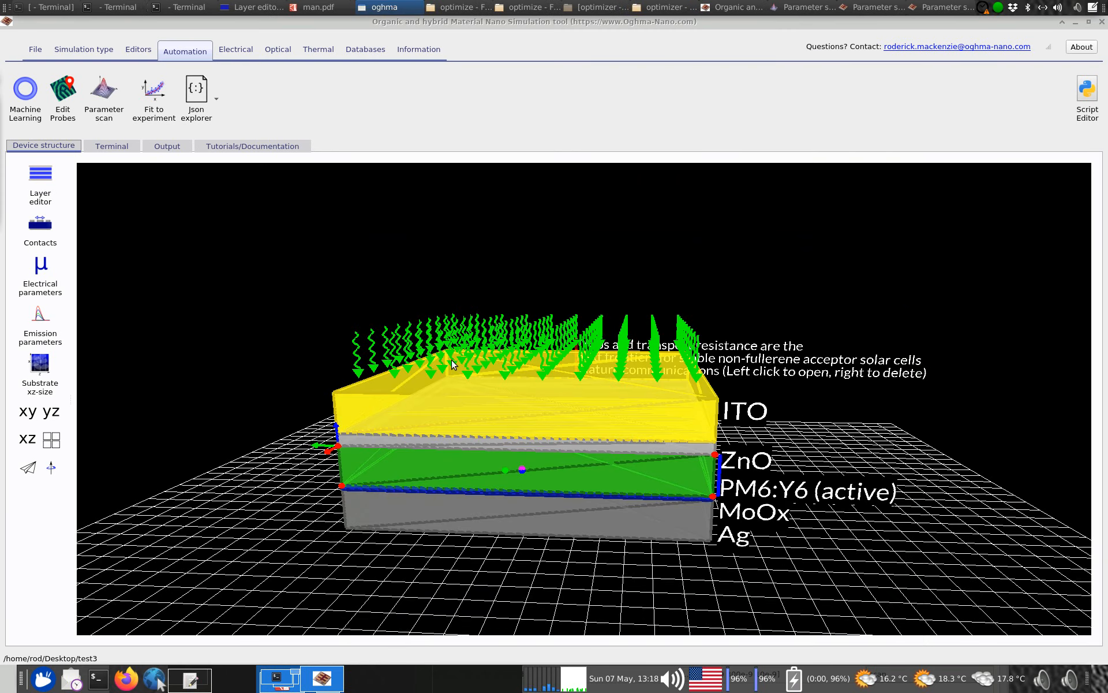
# Open the optical mesh editor, check the y mesh points and wavelength points, and close it
pyautogui.click(281, 50)
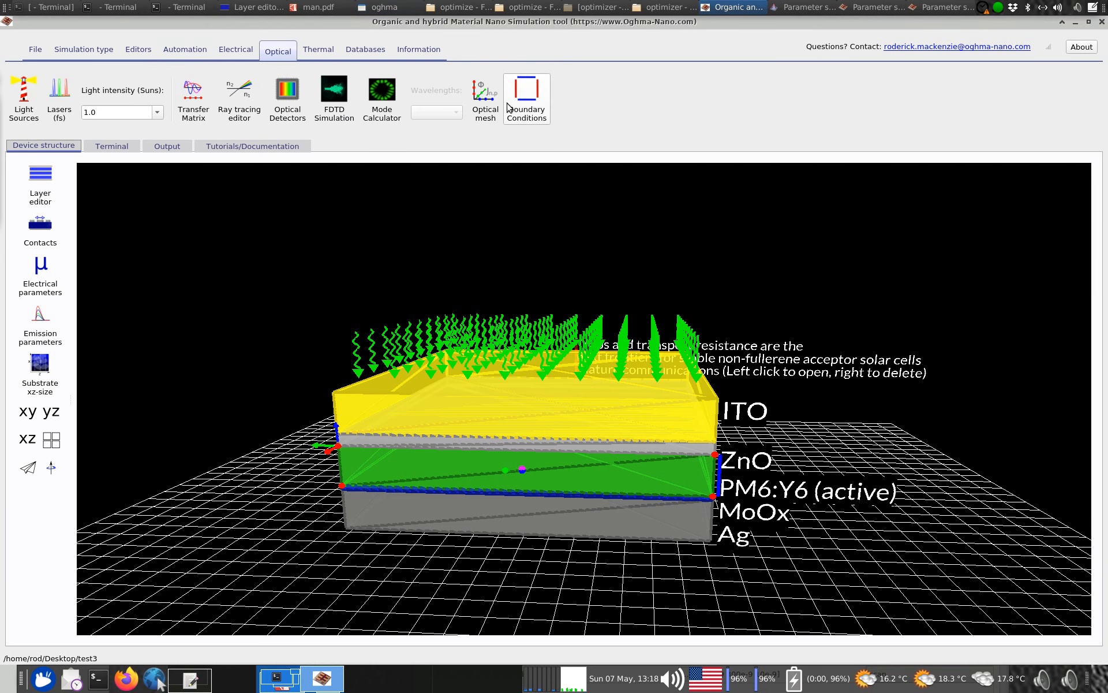
pyautogui.click(492, 108)
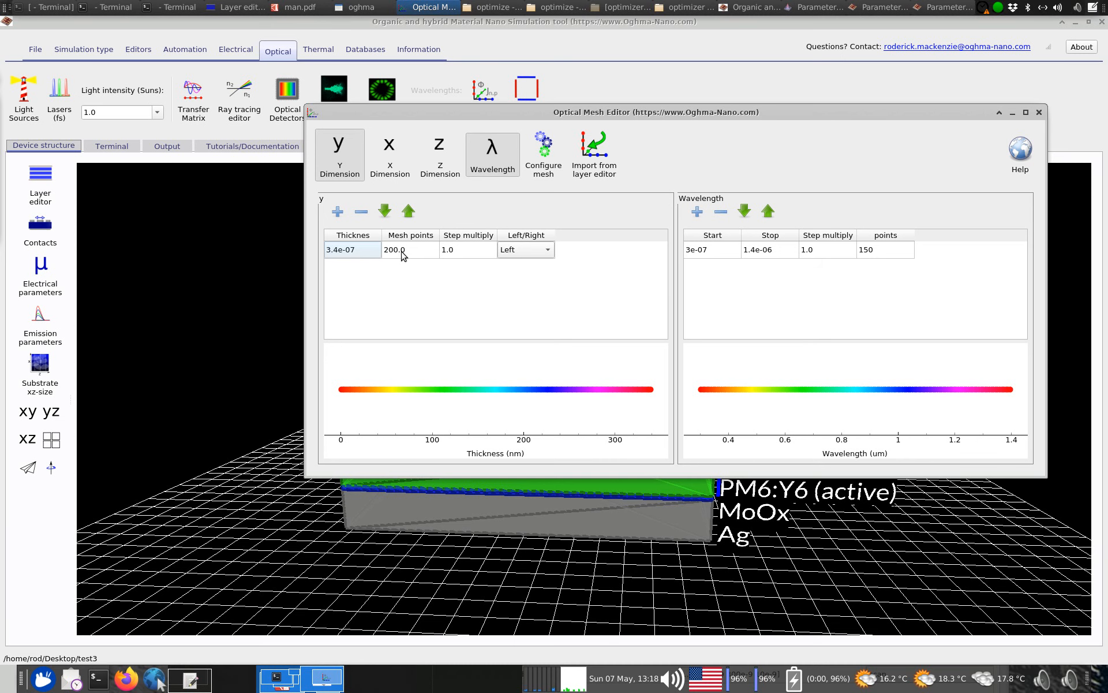
pyautogui.moveTo(439, 117); pyautogui.dragTo(563, 77)
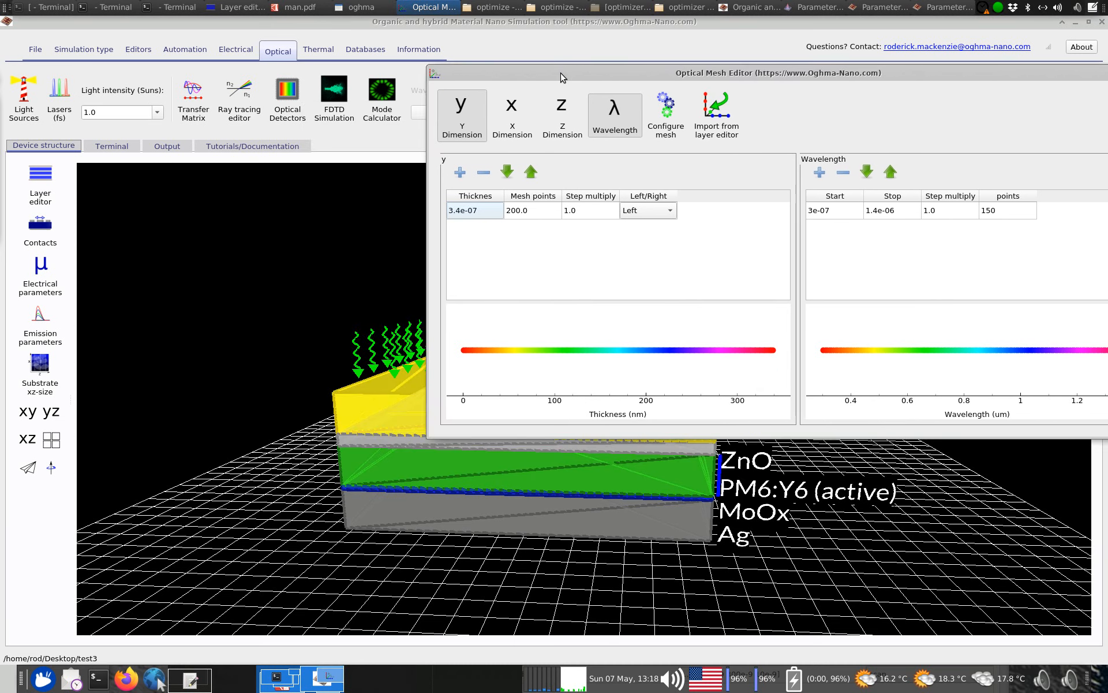
pyautogui.rightClick(563, 77)
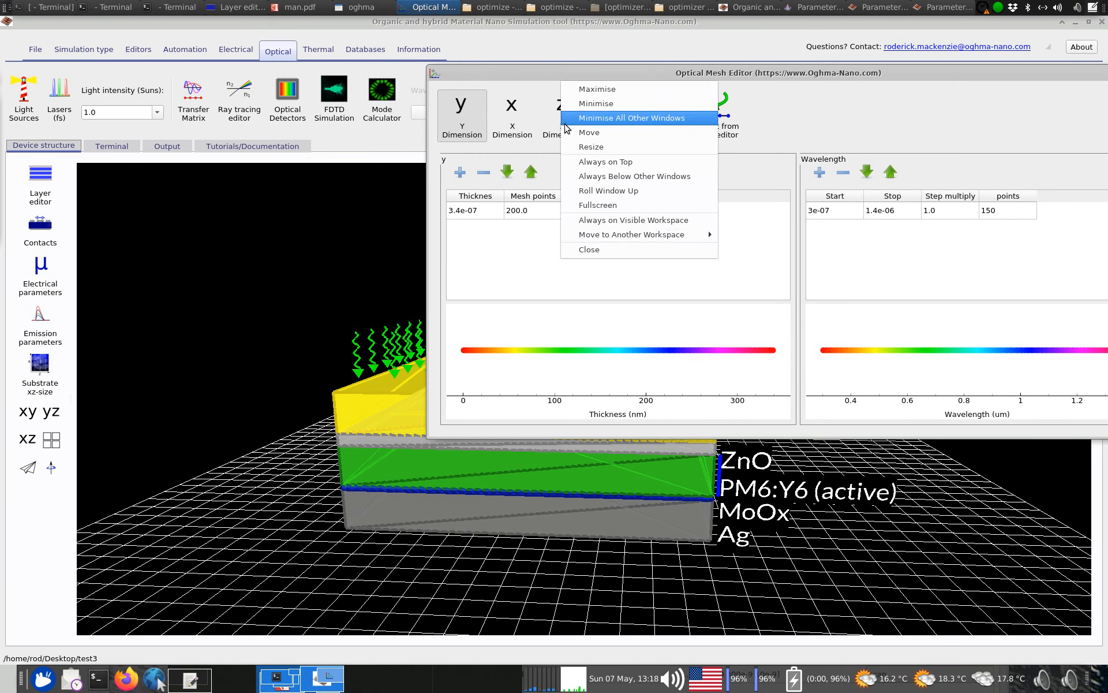
pyautogui.click(579, 251)
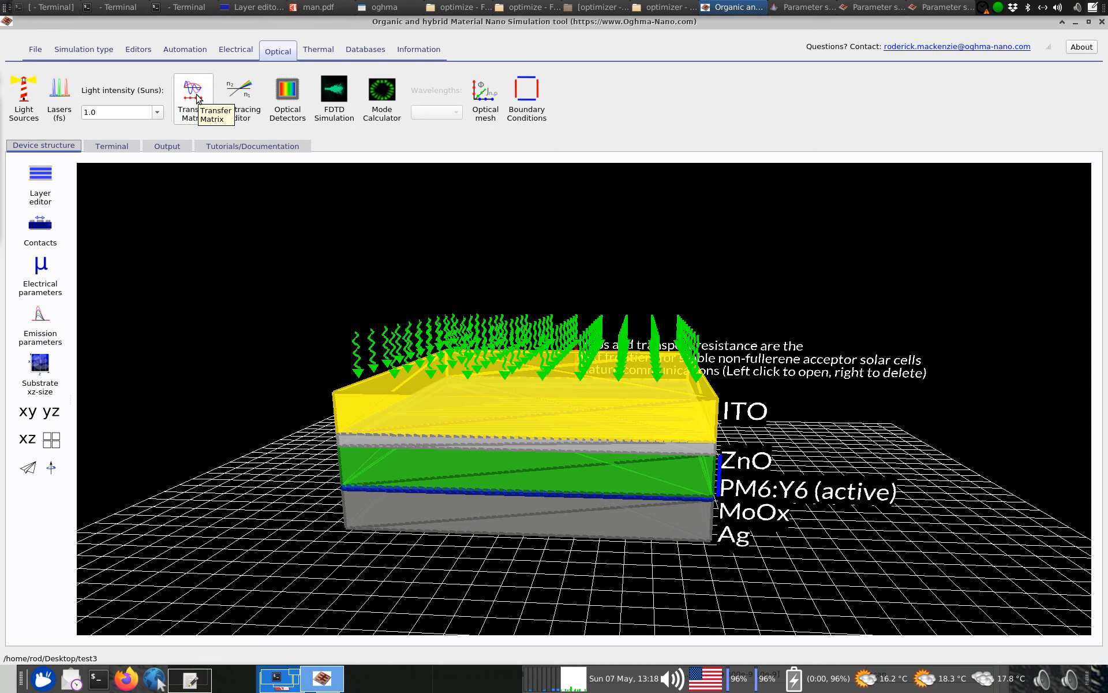
# Open the transfer matrix optical simulation editor and compare the photon distribution with the absorbed photon distribution
pyautogui.click(206, 122)
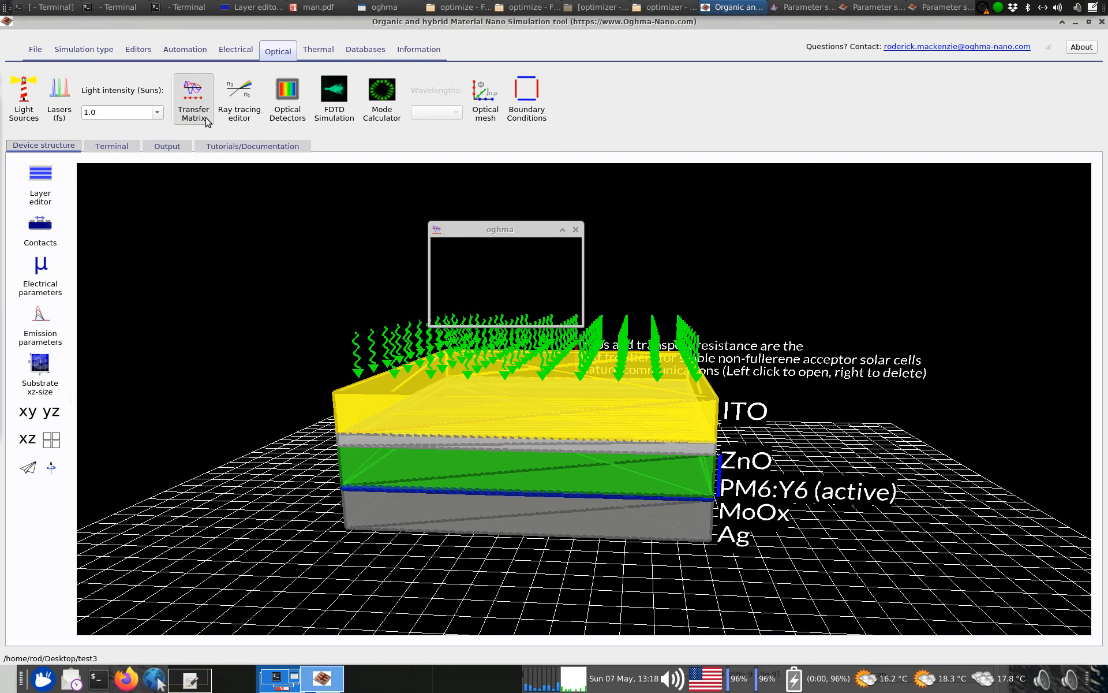
pyautogui.click(542, 312)
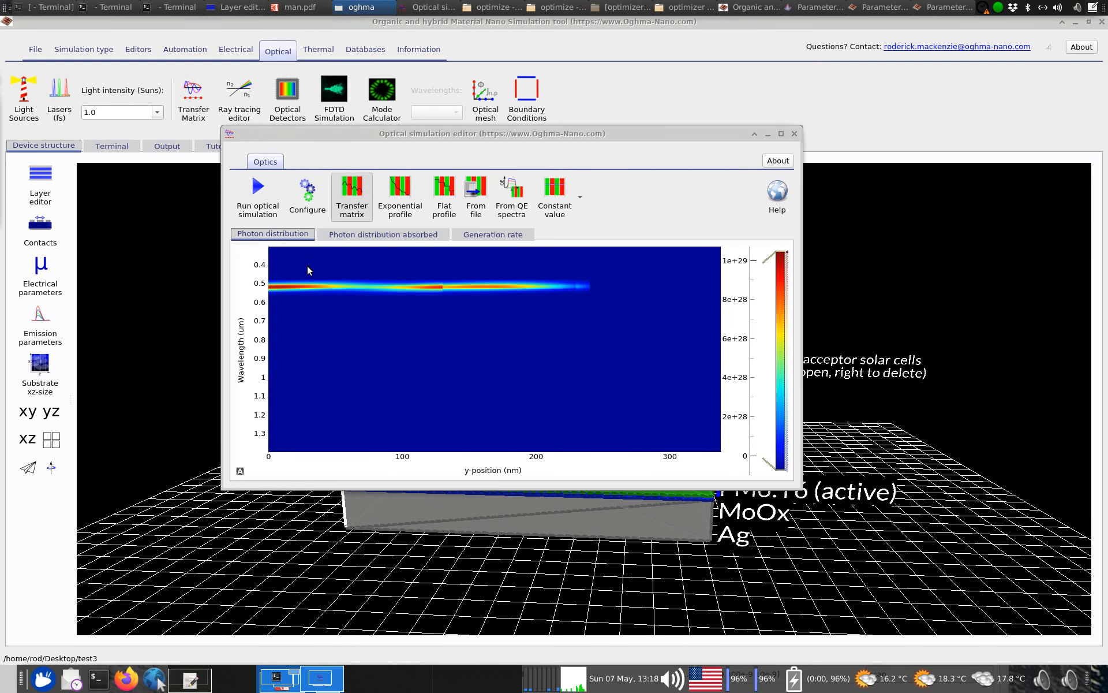
pyautogui.click(329, 234)
pyautogui.click(296, 235)
pyautogui.click(372, 236)
pyautogui.click(276, 234)
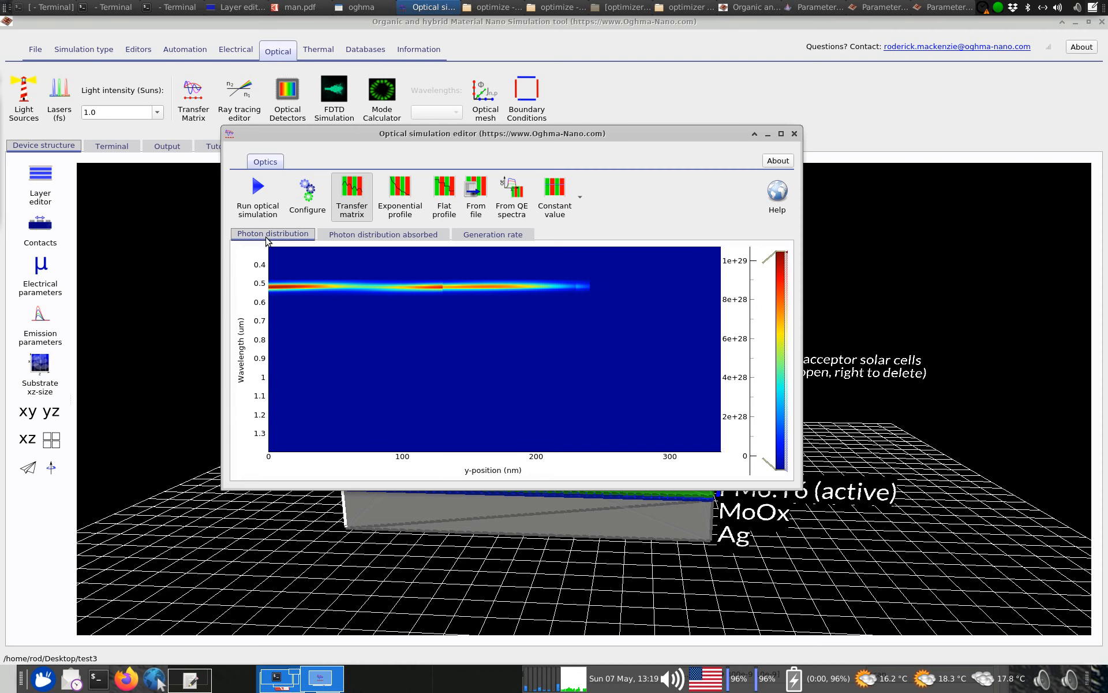
# Move the optical simulation editor around the 3D device and examine the photon distribution against its layers
pyautogui.moveTo(403, 133); pyautogui.dragTo(620, 75)
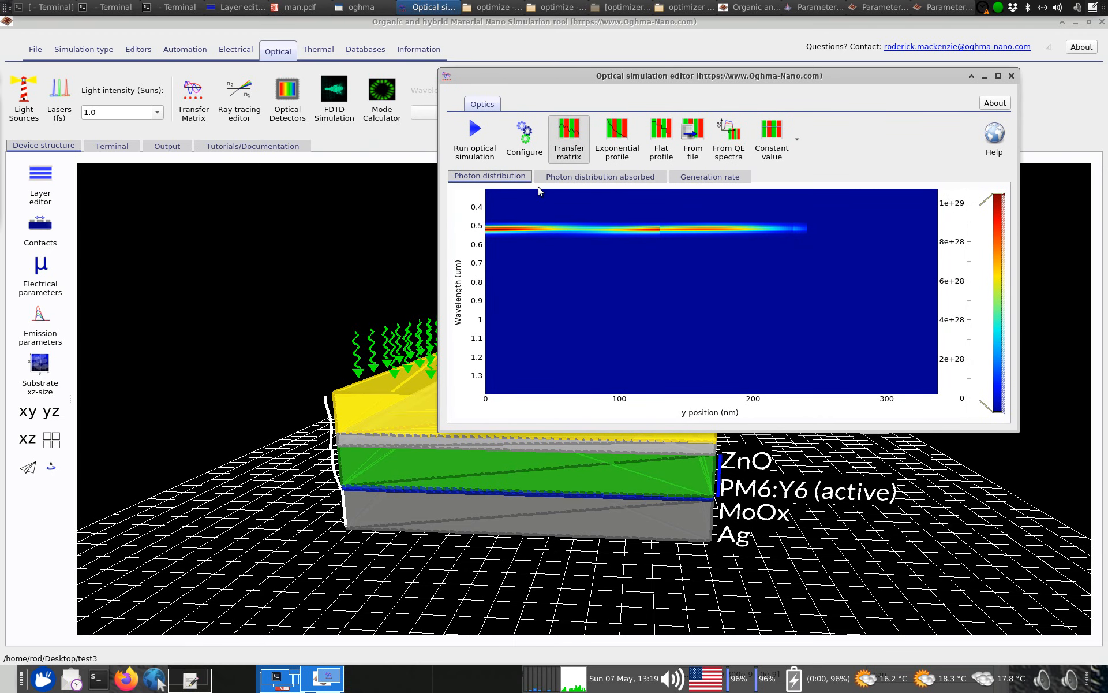
pyautogui.moveTo(550, 79); pyautogui.dragTo(477, 81)
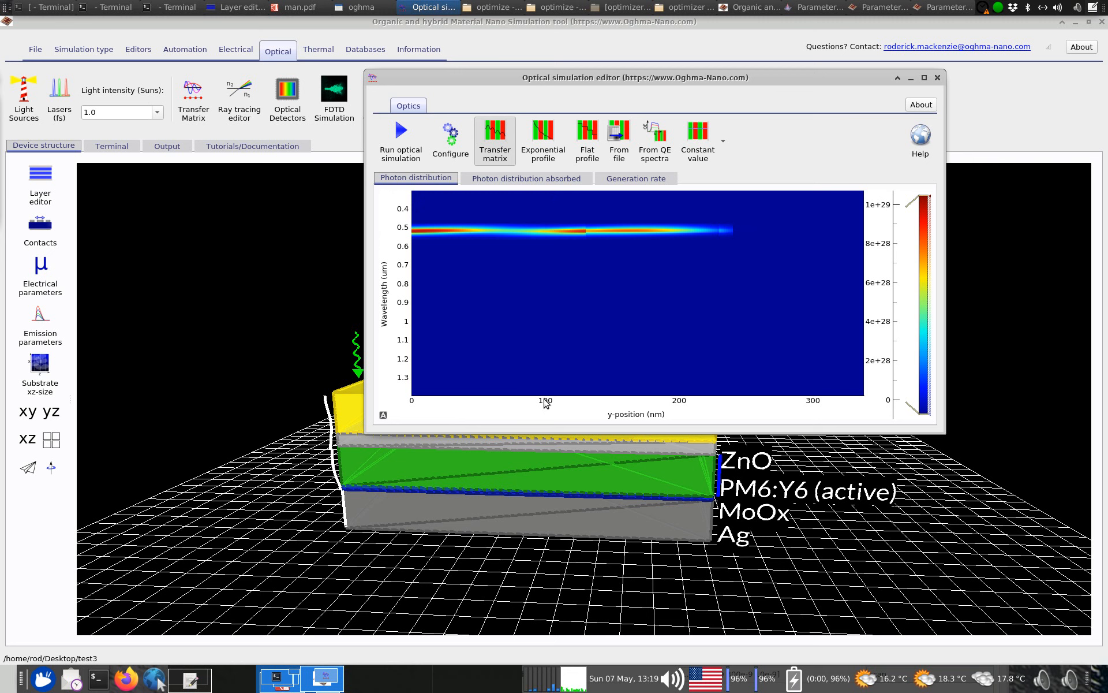
pyautogui.moveTo(616, 75); pyautogui.dragTo(778, 43)
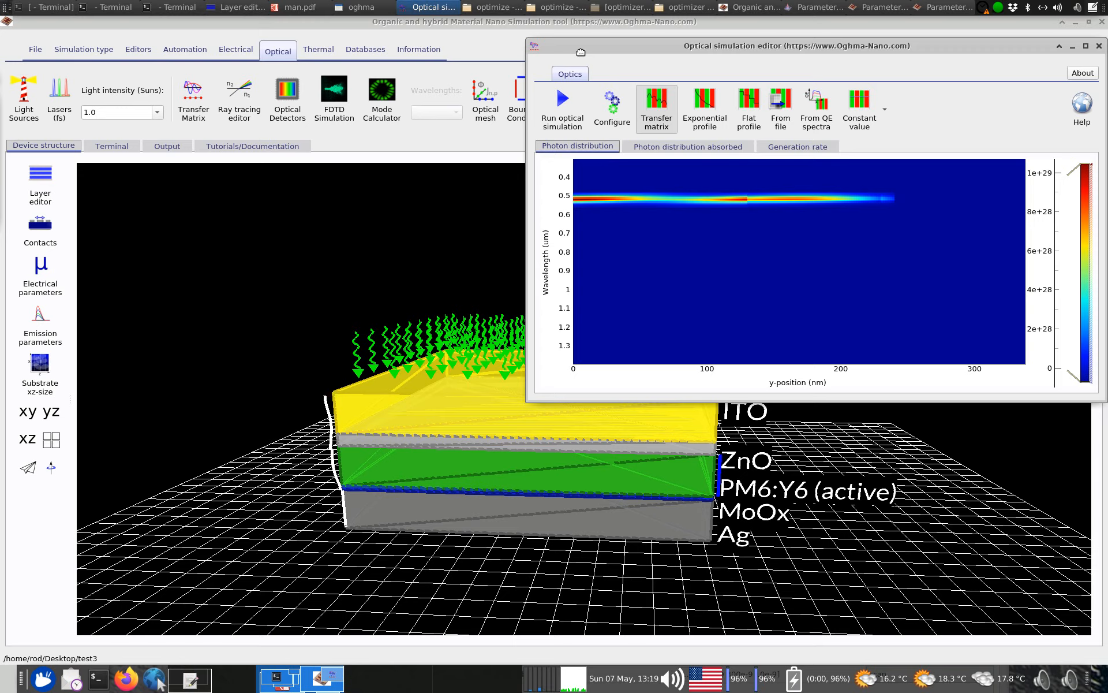
pyautogui.moveTo(584, 54); pyautogui.dragTo(385, 70)
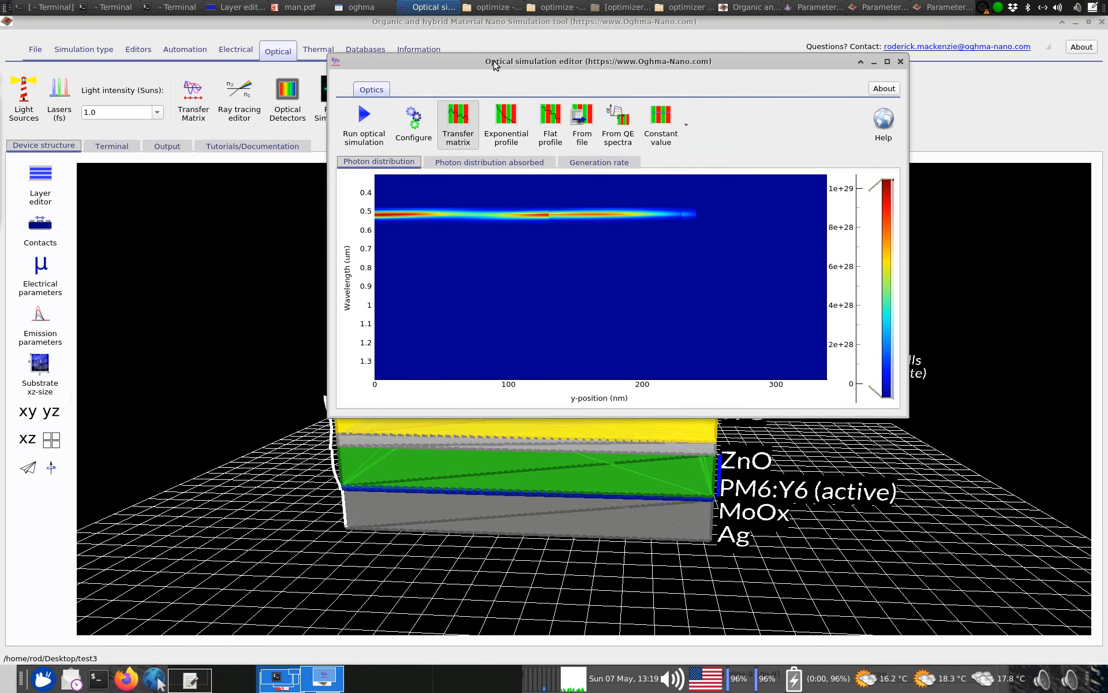
pyautogui.moveTo(495, 64); pyautogui.dragTo(521, 68)
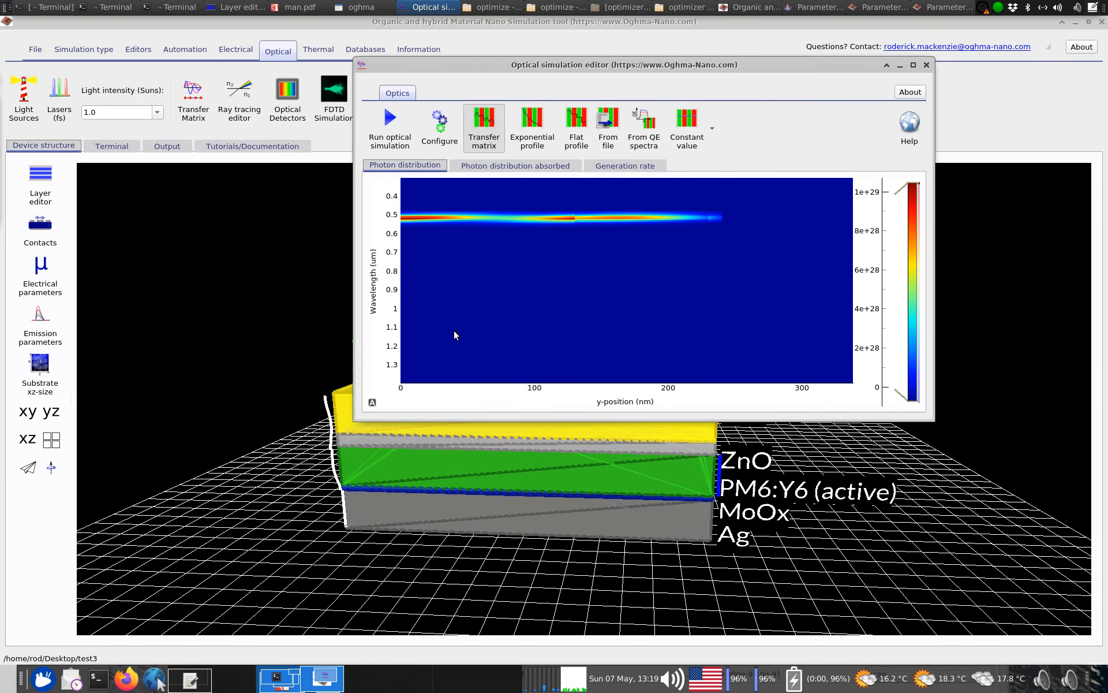
# Keep the optical simulation editor always on top, and arrange it beside a reopened optical mesh editor
pyautogui.moveTo(587, 79); pyautogui.dragTo(759, 162)
pyautogui.rightClick(582, 141)
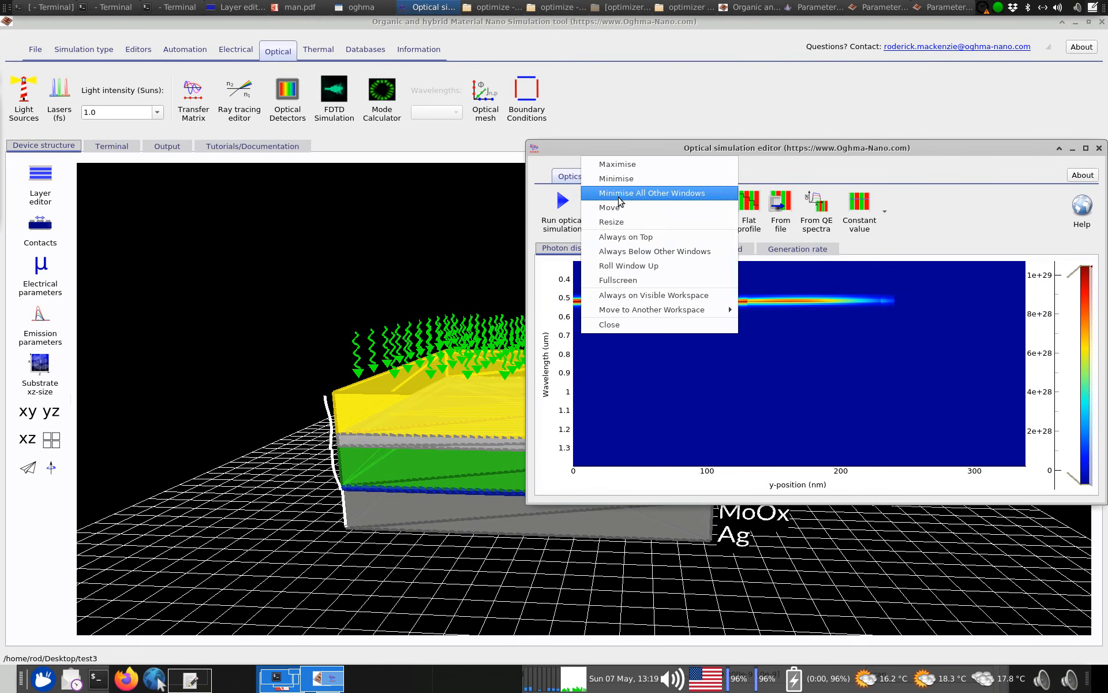
pyautogui.click(594, 233)
pyautogui.click(483, 106)
pyautogui.moveTo(495, 72); pyautogui.dragTo(180, 45)
pyautogui.moveTo(565, 148); pyautogui.dragTo(658, 432)
pyautogui.moveTo(472, 50); pyautogui.dragTo(496, 48)
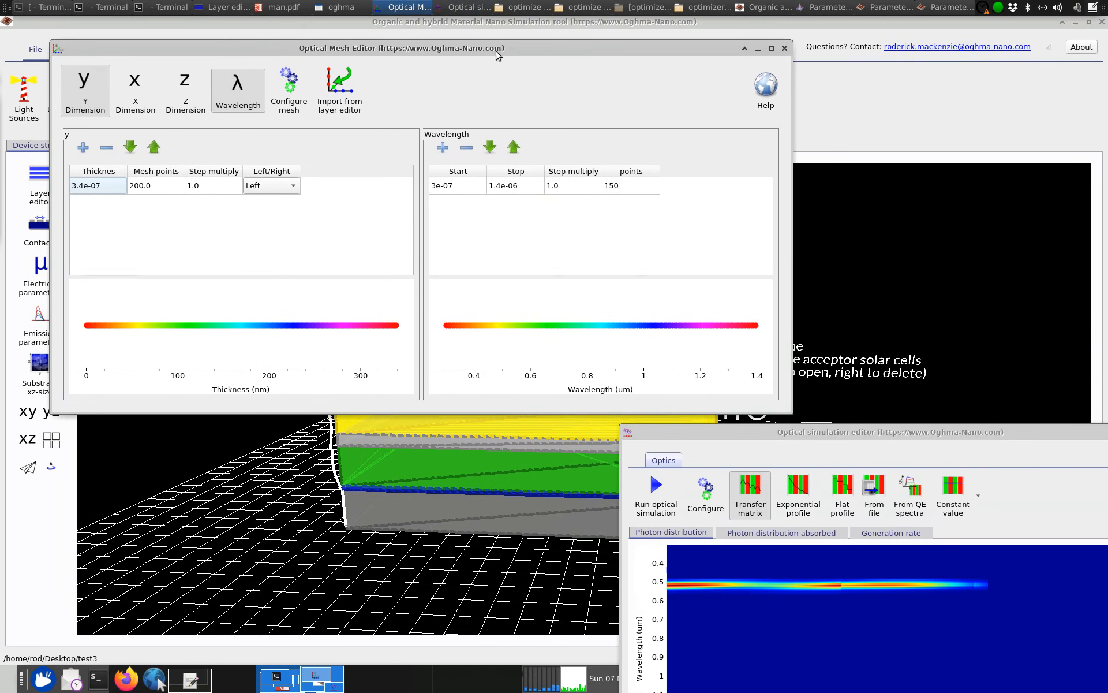
pyautogui.moveTo(718, 439); pyautogui.dragTo(648, 280)
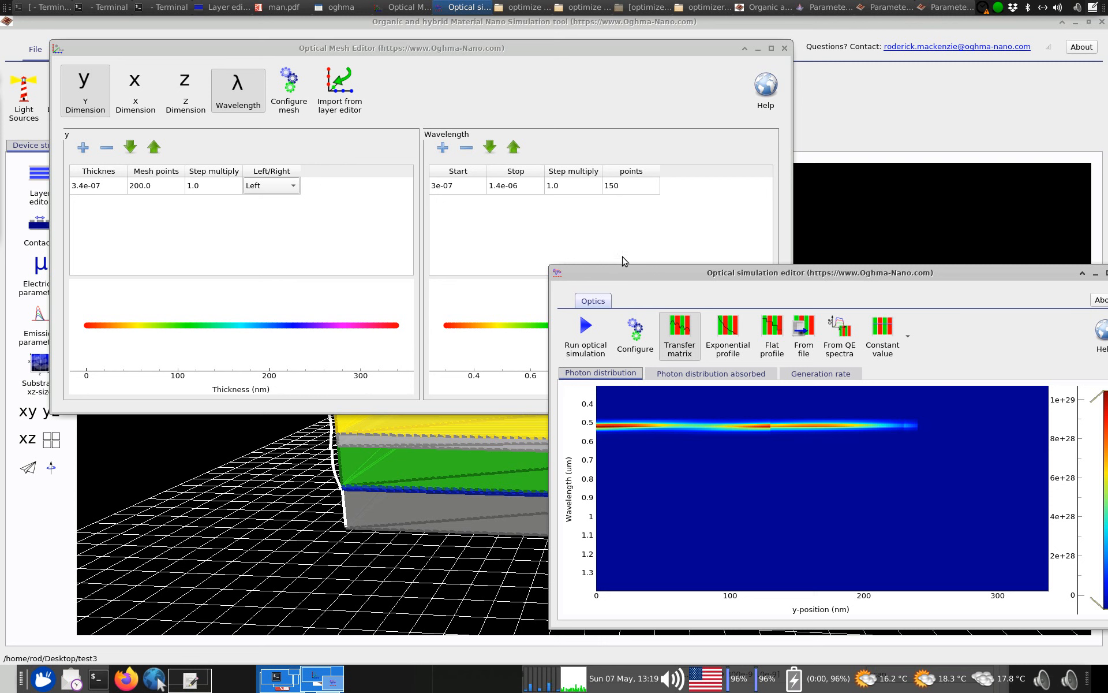
# Set the number of wavelength points in the optical mesh to 50
pyautogui.doubleClick(631, 186)
pyautogui.write('50')
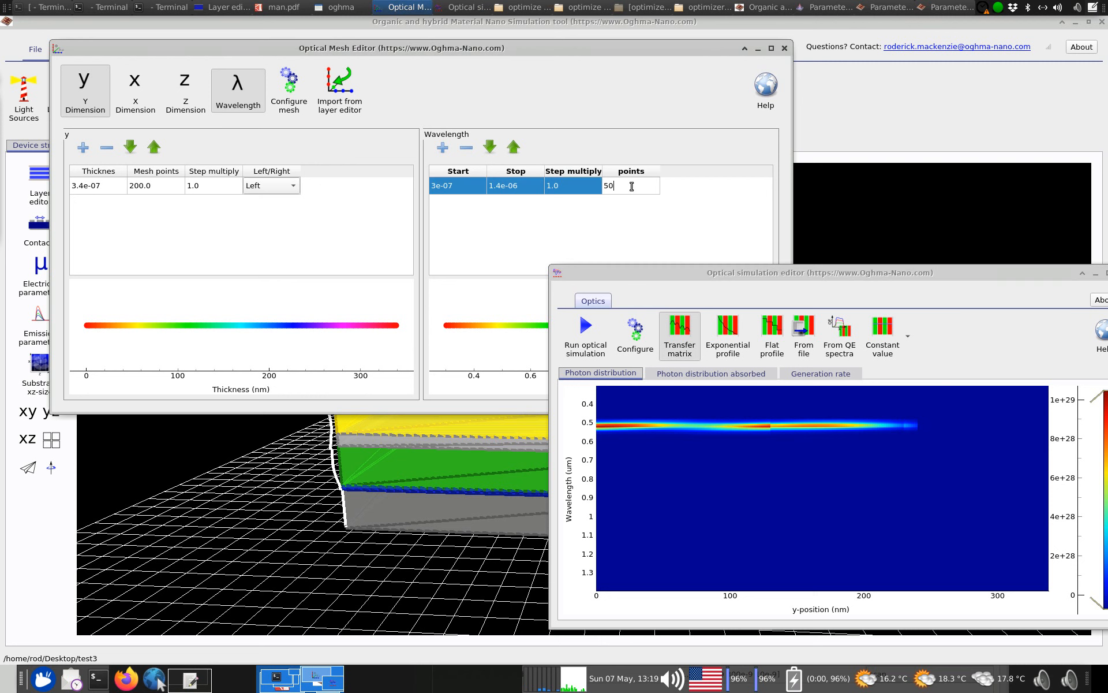
pyautogui.press('Return')
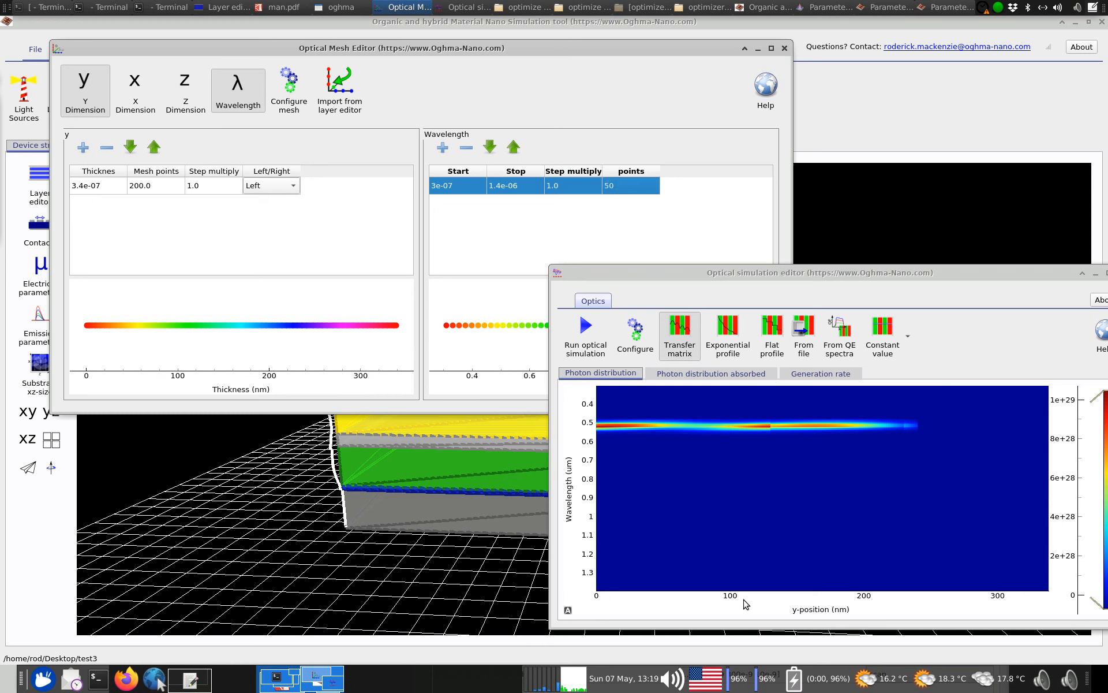
# Set the optical mesh's y mesh points to 100 and run the optical simulation
pyautogui.doubleClick(166, 188)
pyautogui.write('100')
pyautogui.press('Return')
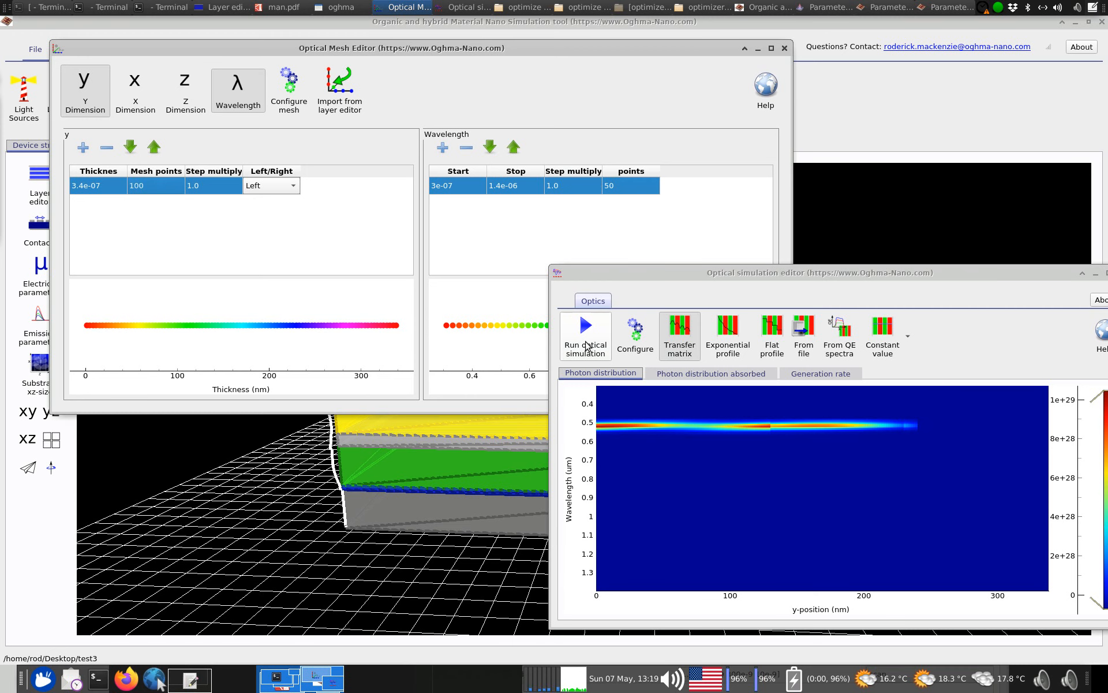
pyautogui.click(586, 345)
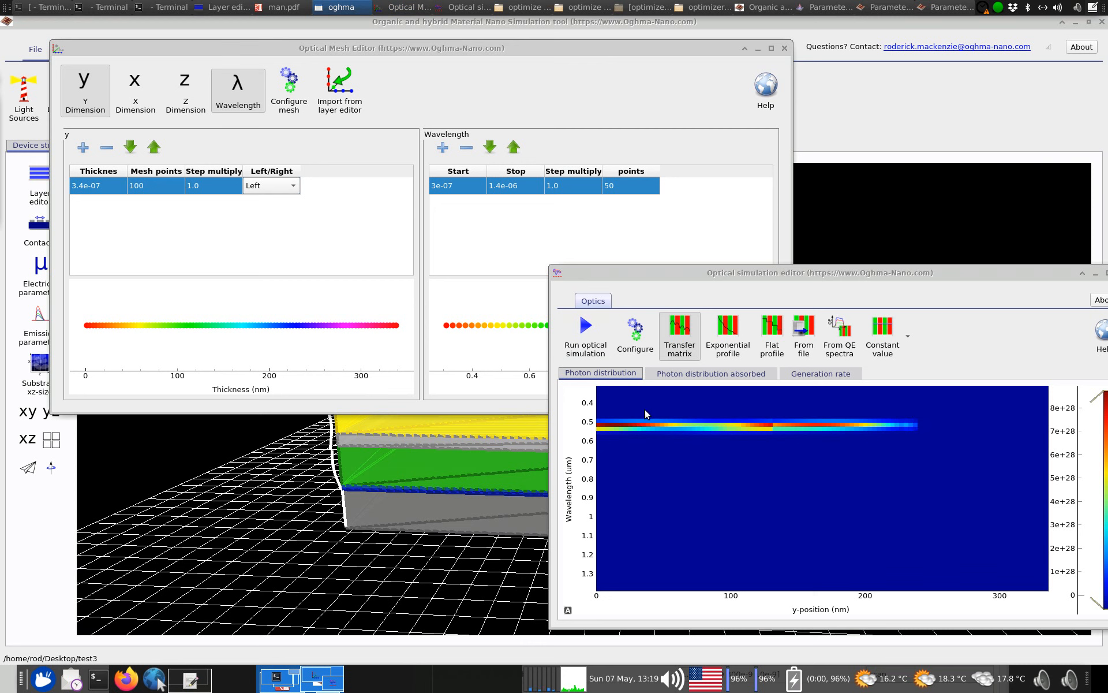
# Close the mesh editor, change the light source spectrum to AM1.5G, and rerun the optical simulation
pyautogui.click(785, 48)
pyautogui.click(23, 93)
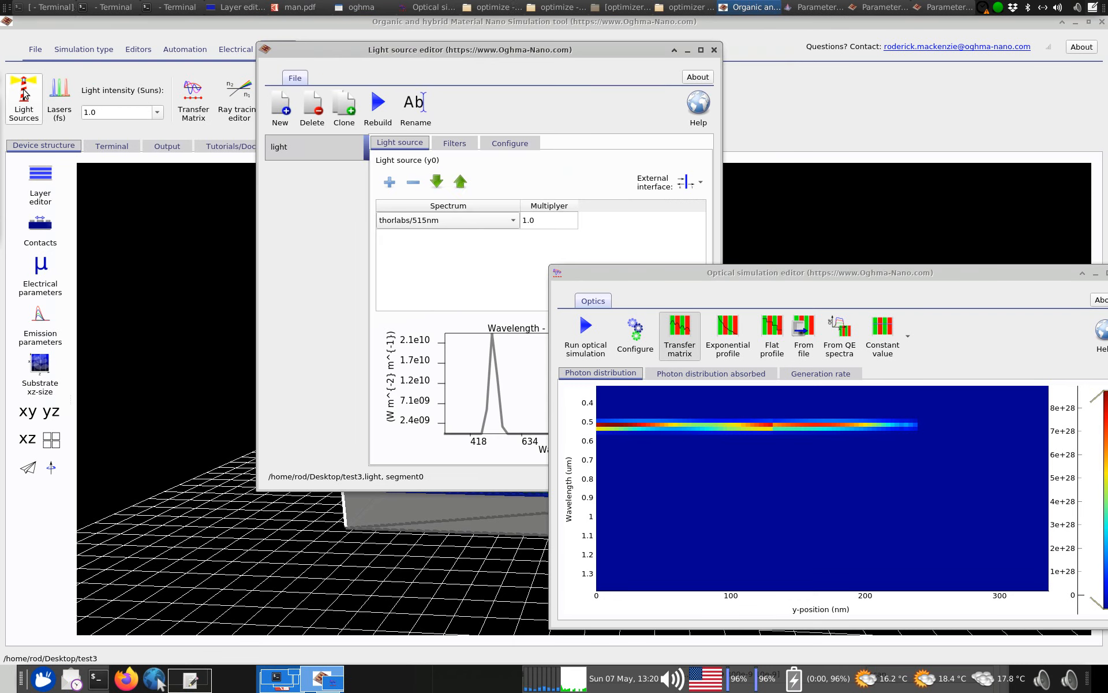
pyautogui.click(465, 221)
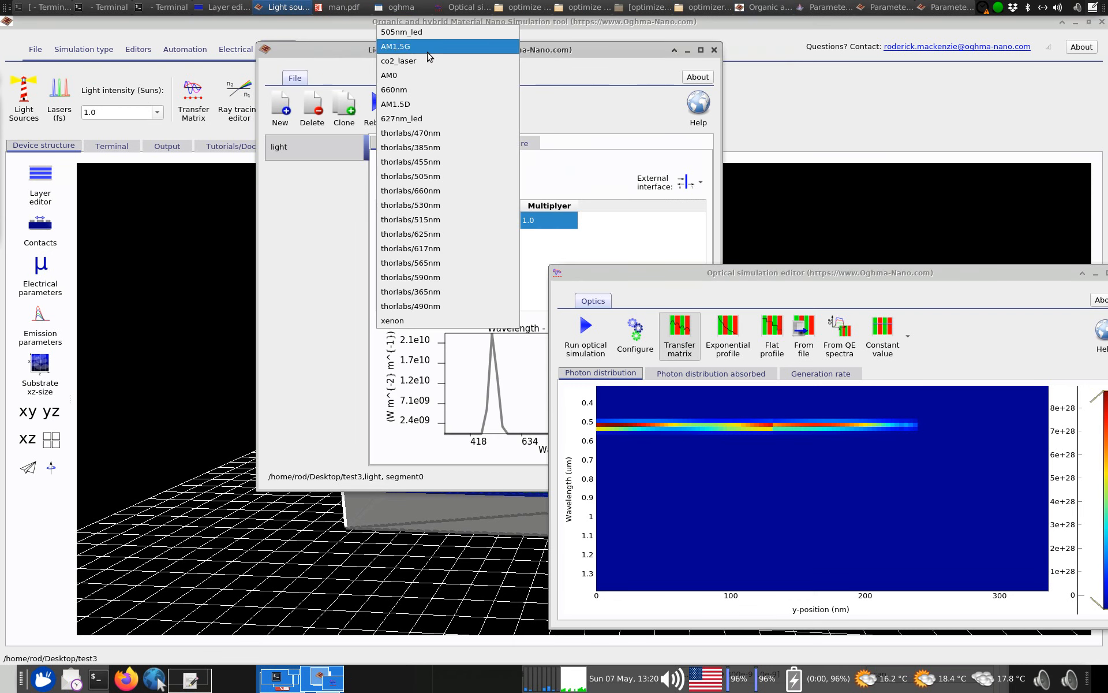
pyautogui.click(429, 60)
pyautogui.click(538, 68)
pyautogui.click(600, 328)
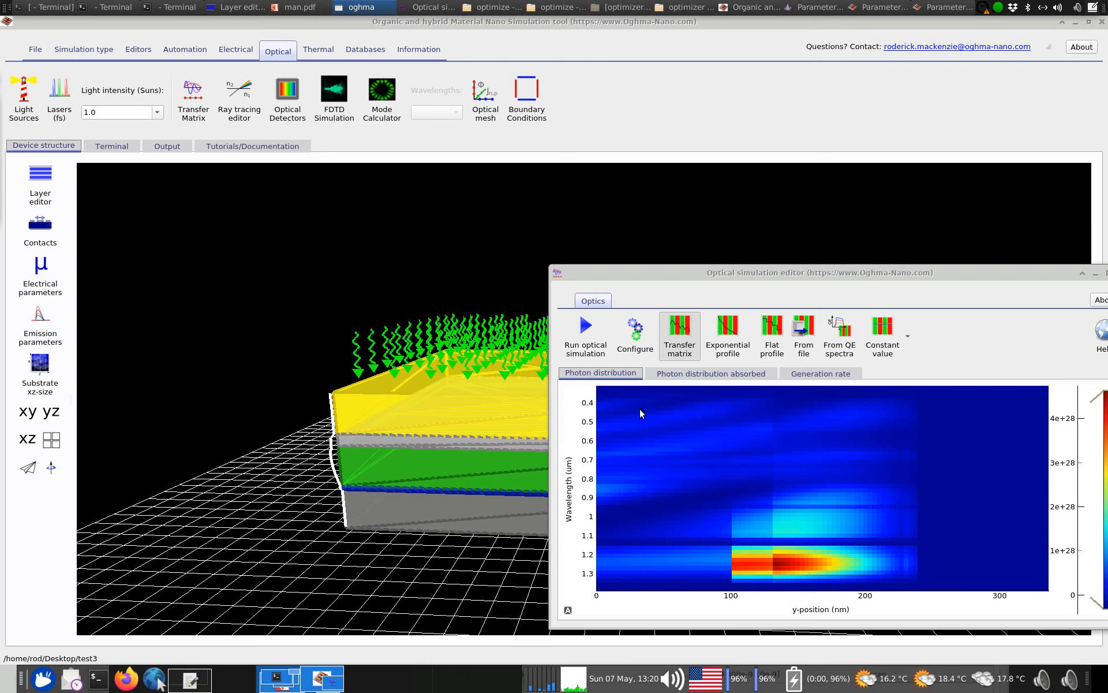
# Review the y and wavelength points in the optical mesh editor, and close it and the simulation editor
pyautogui.click(486, 97)
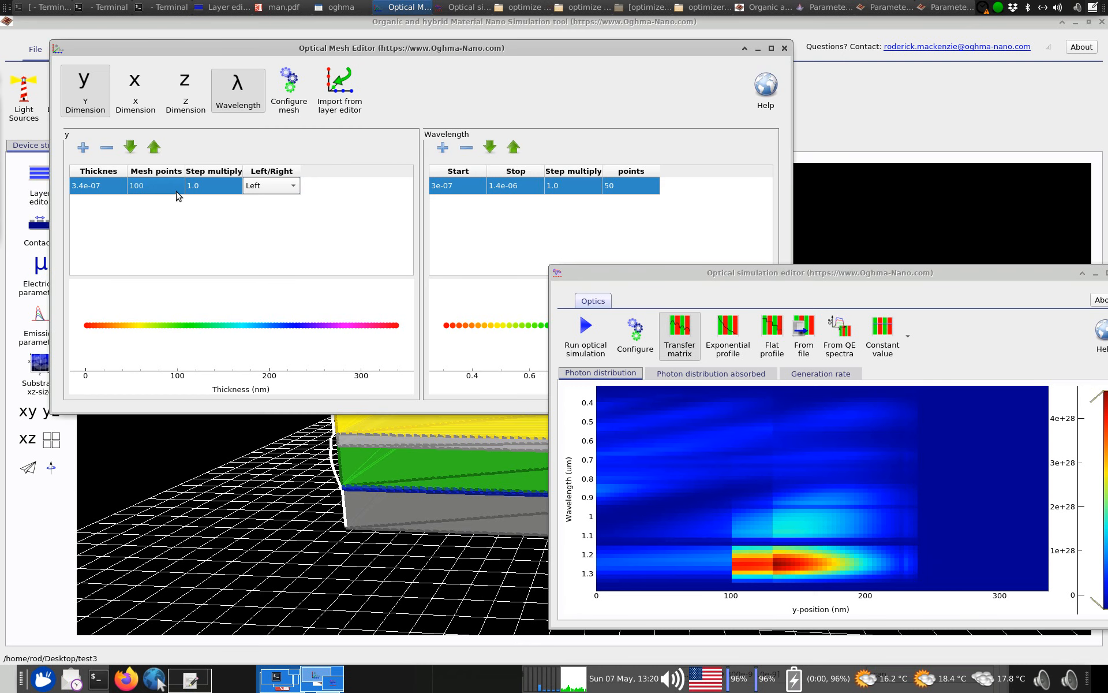
pyautogui.moveTo(1054, 275); pyautogui.dragTo(916, 259)
pyautogui.click(985, 257)
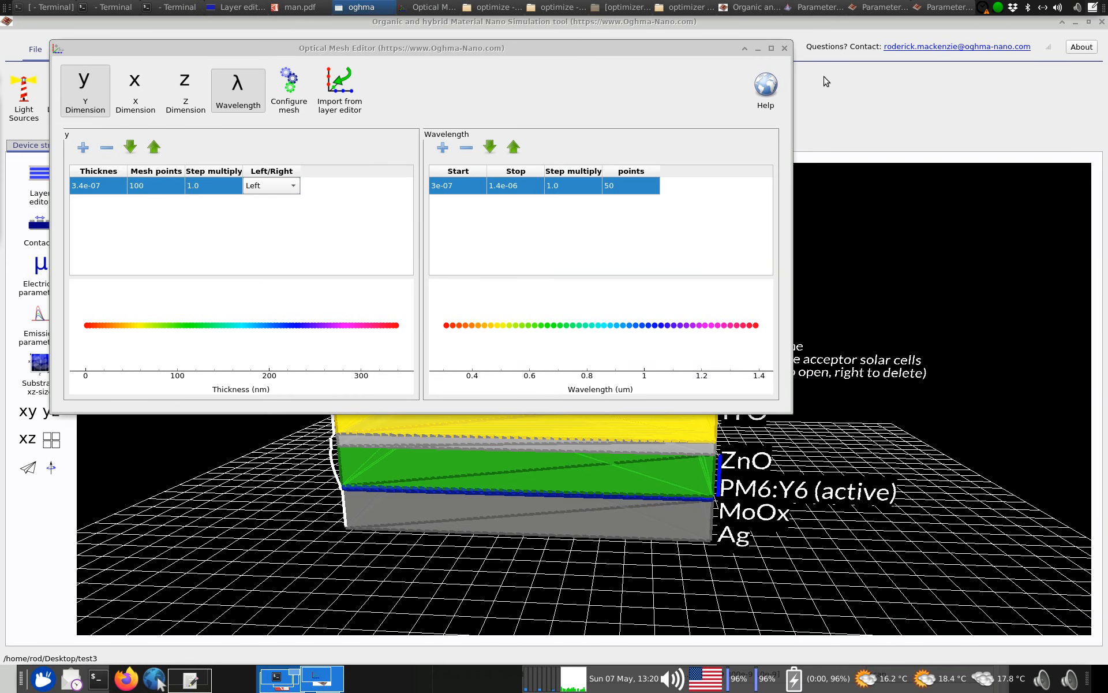
pyautogui.click(785, 47)
# Open the parameter scan window containing the optimize scan
pyautogui.click(142, 51)
pyautogui.click(97, 49)
pyautogui.click(39, 49)
pyautogui.click(185, 50)
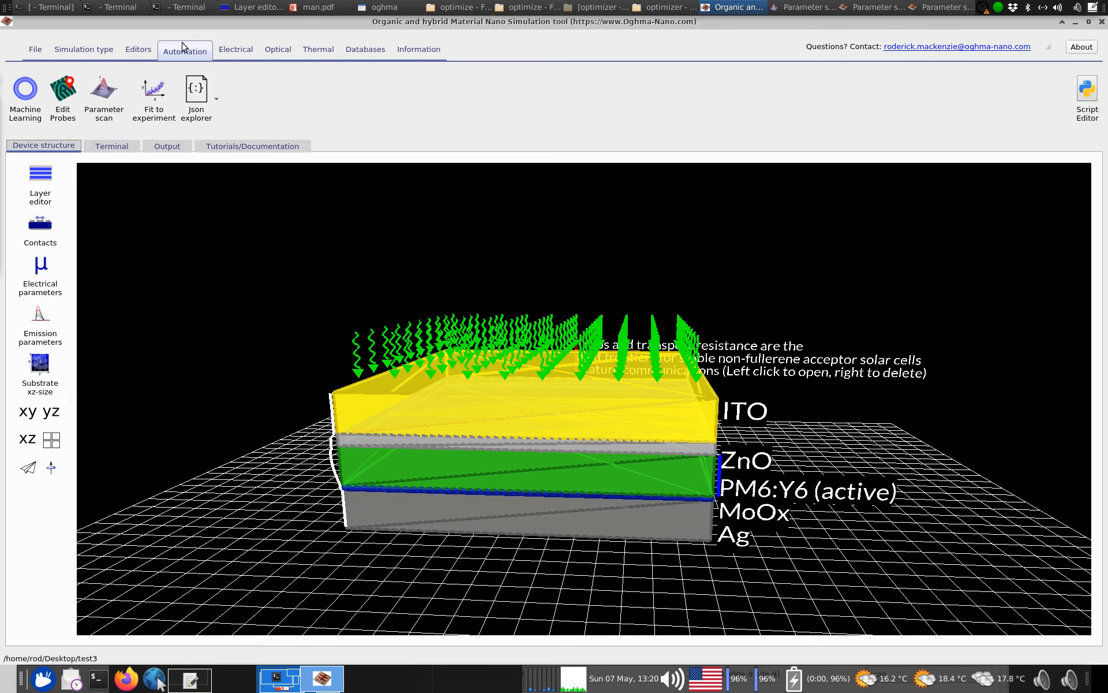
pyautogui.click(107, 91)
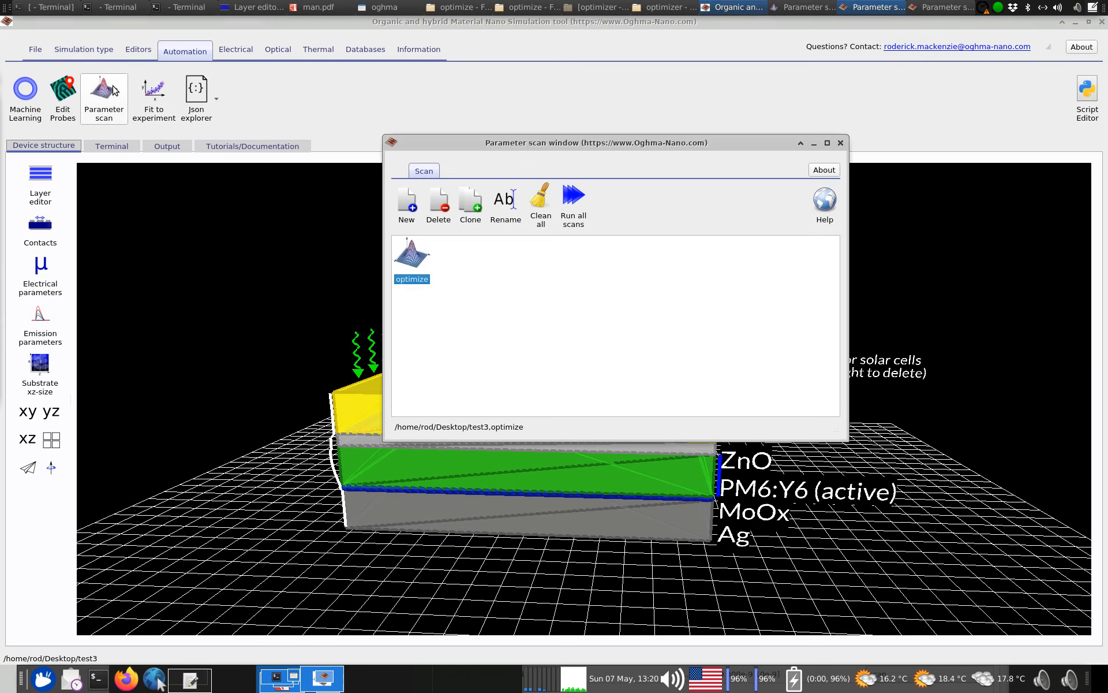
# Open the optimize scan, run it with the Fast Optimizer enabled, and move the editor and progress windows aside
pyautogui.doubleClick(421, 251)
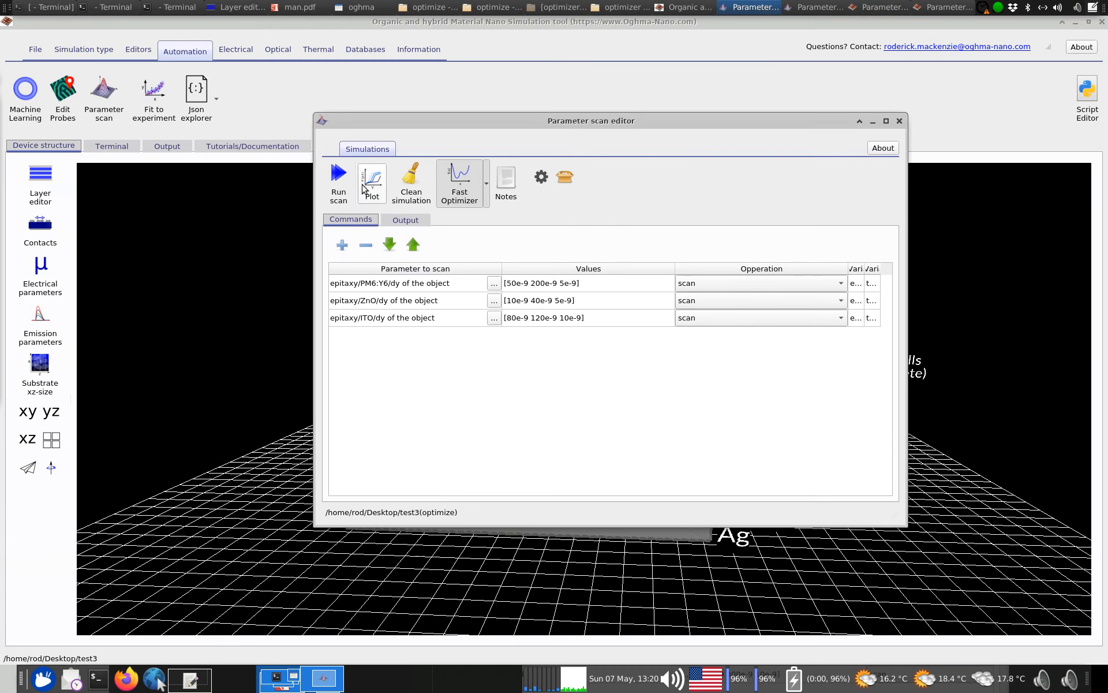
pyautogui.click(348, 180)
pyautogui.moveTo(403, 119); pyautogui.dragTo(635, 500)
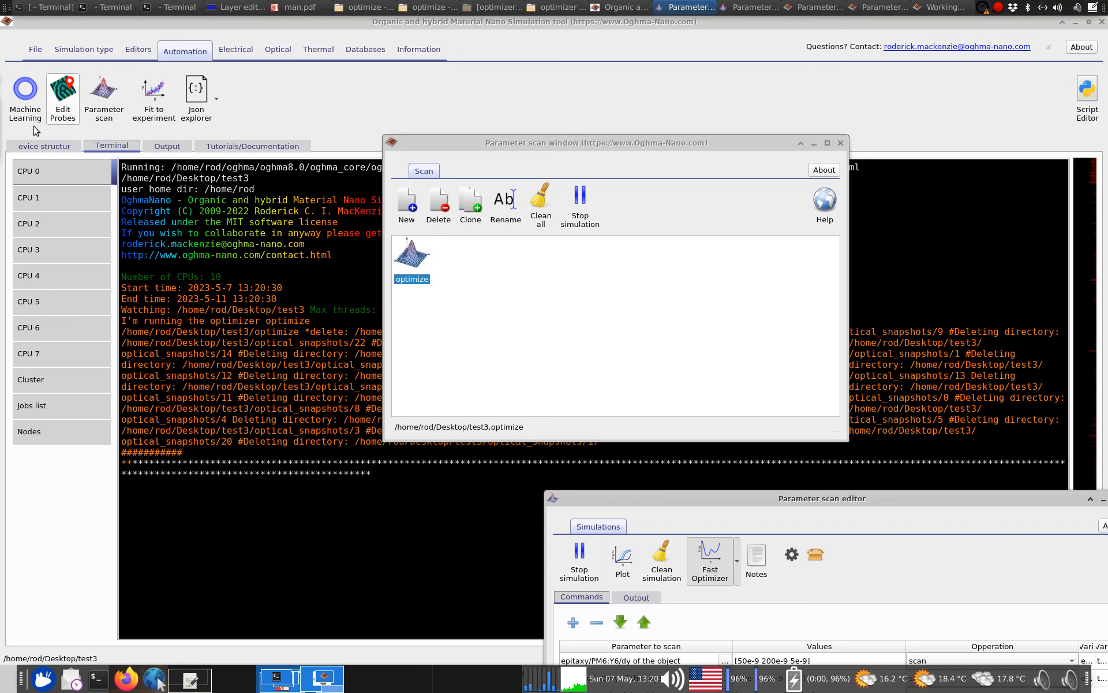
pyautogui.click(945, 7)
pyautogui.moveTo(747, 48); pyautogui.dragTo(909, 39)
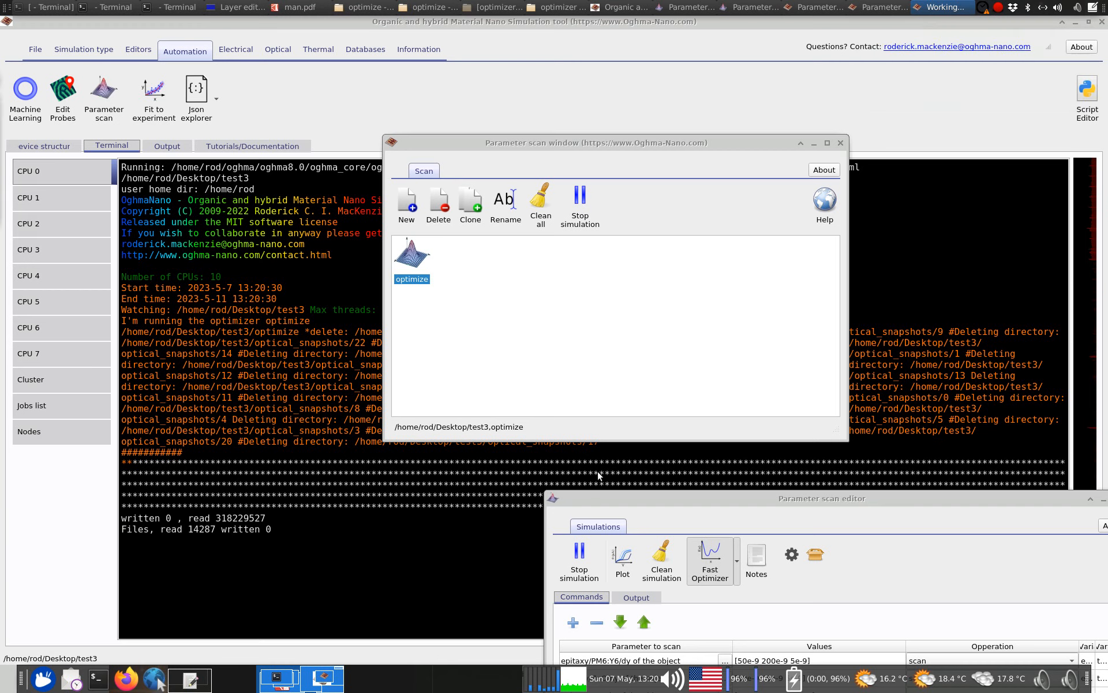
# Import optimizer_output.csv into LibreOffice Calc with the default separators and use AutoFilter to sort the rows by layer2/J in descending order
pyautogui.hotkey('alt', 'Tab')
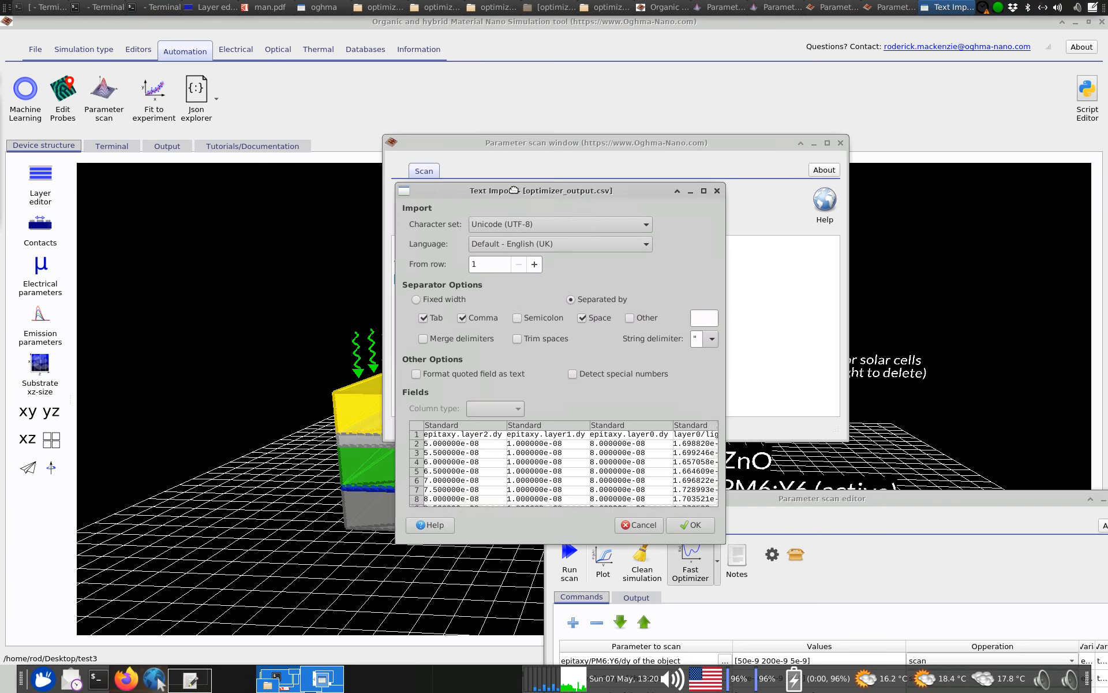
pyautogui.click(701, 526)
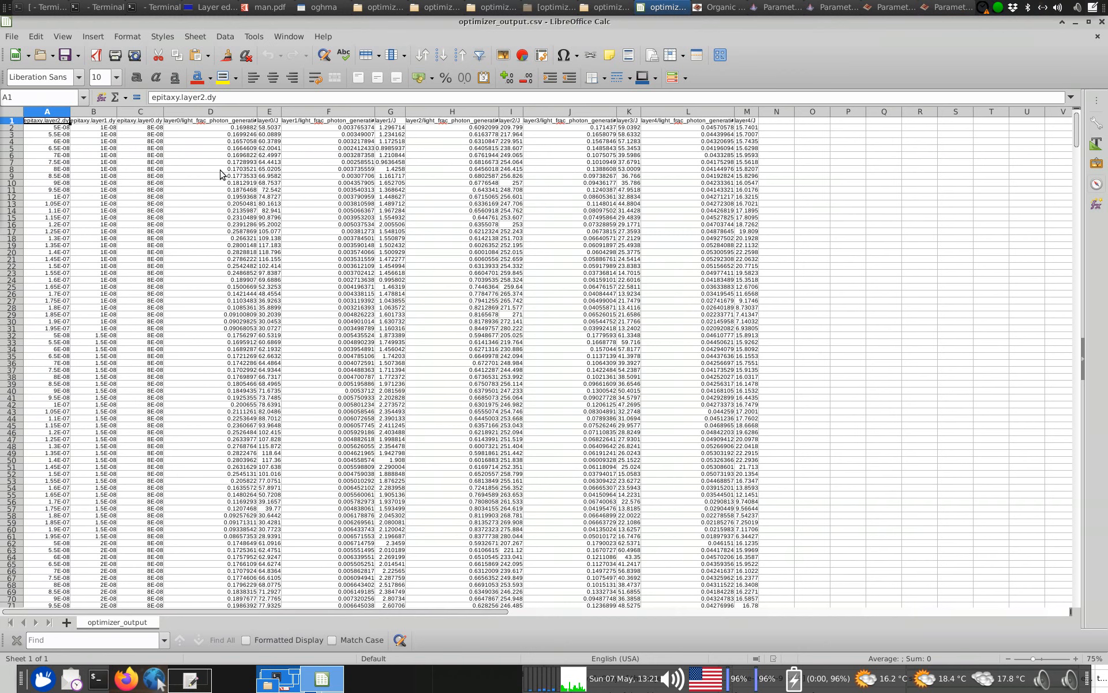
pyautogui.hotkey('ctrl', 'a')
pyautogui.click(479, 55)
pyautogui.click(541, 169)
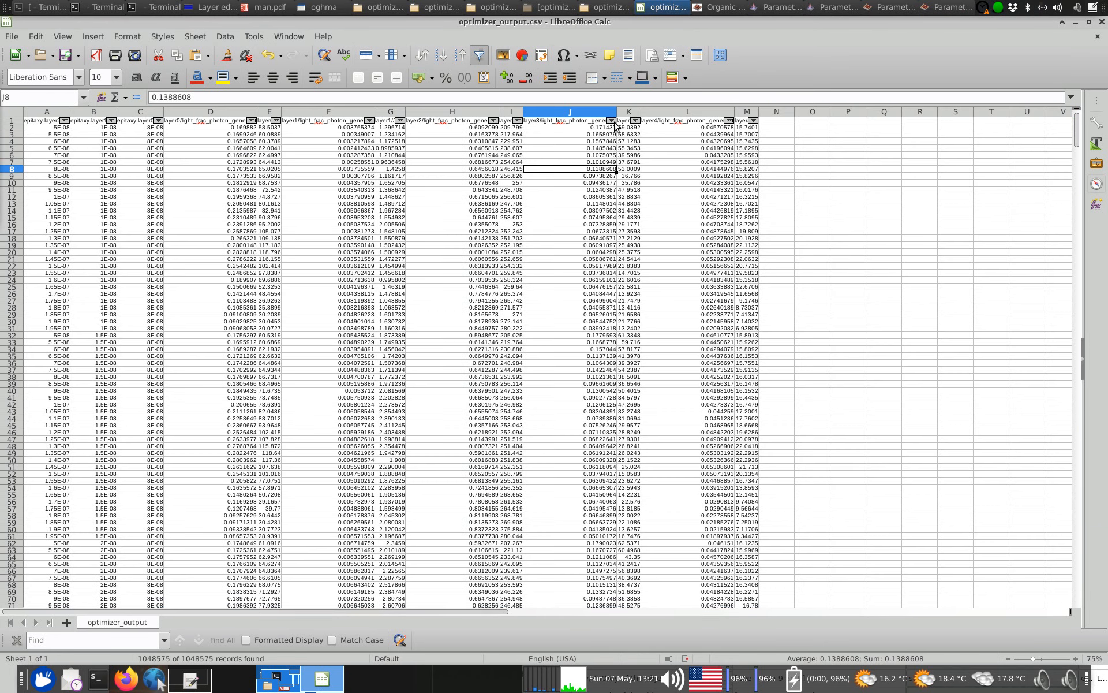
pyautogui.click(517, 120)
pyautogui.click(518, 132)
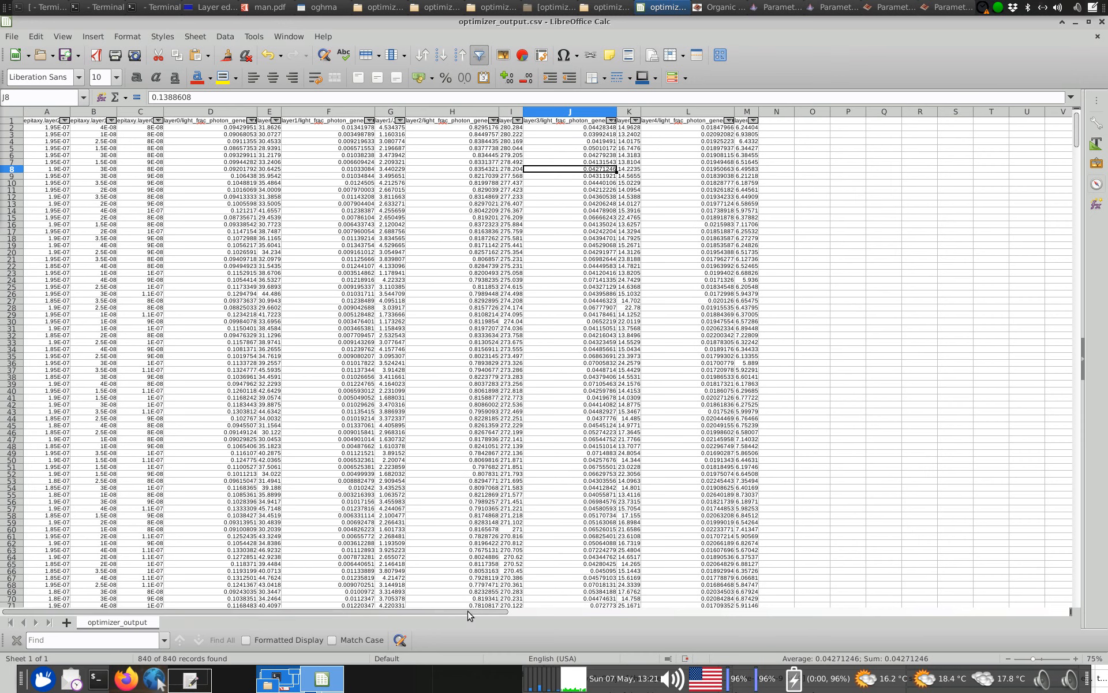
# Examine the three layer thicknesses in the top-ranked row (A2:C2) and close the spreadsheet without saving
pyautogui.moveTo(39, 129); pyautogui.dragTo(131, 131)
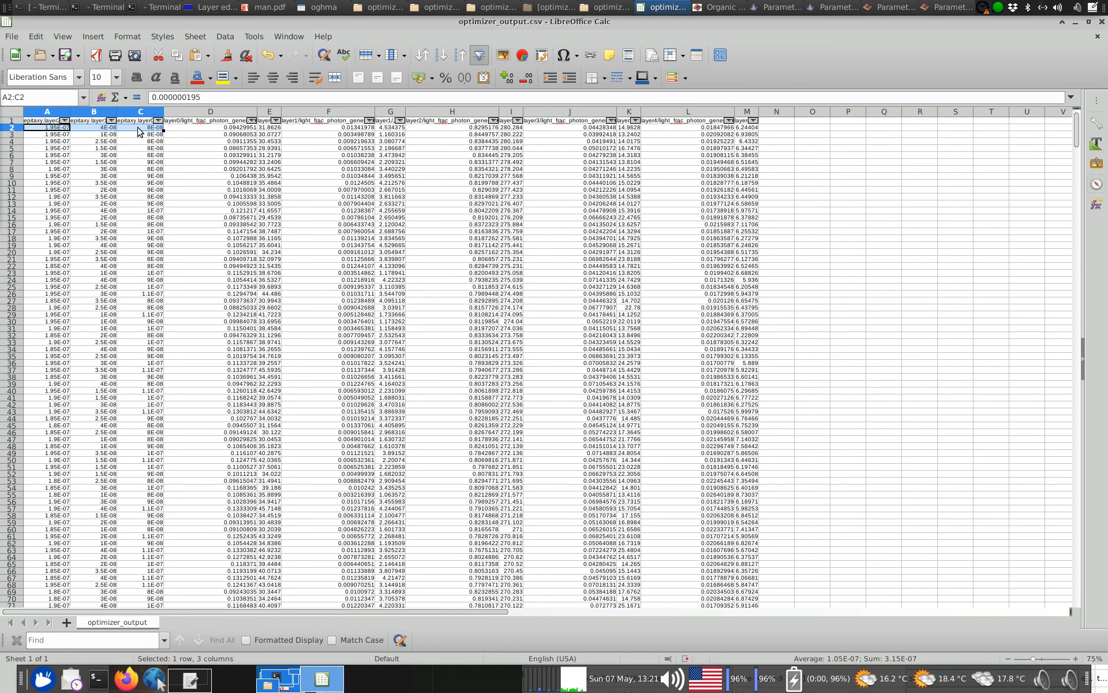
pyautogui.click(1098, 35)
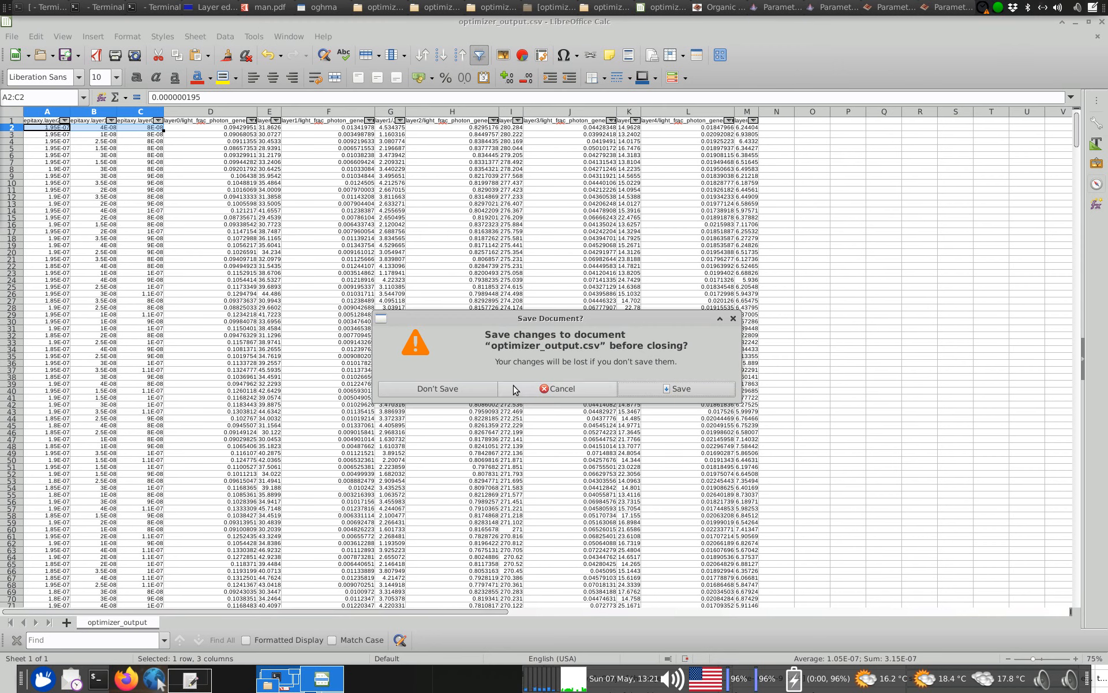
pyautogui.click(449, 389)
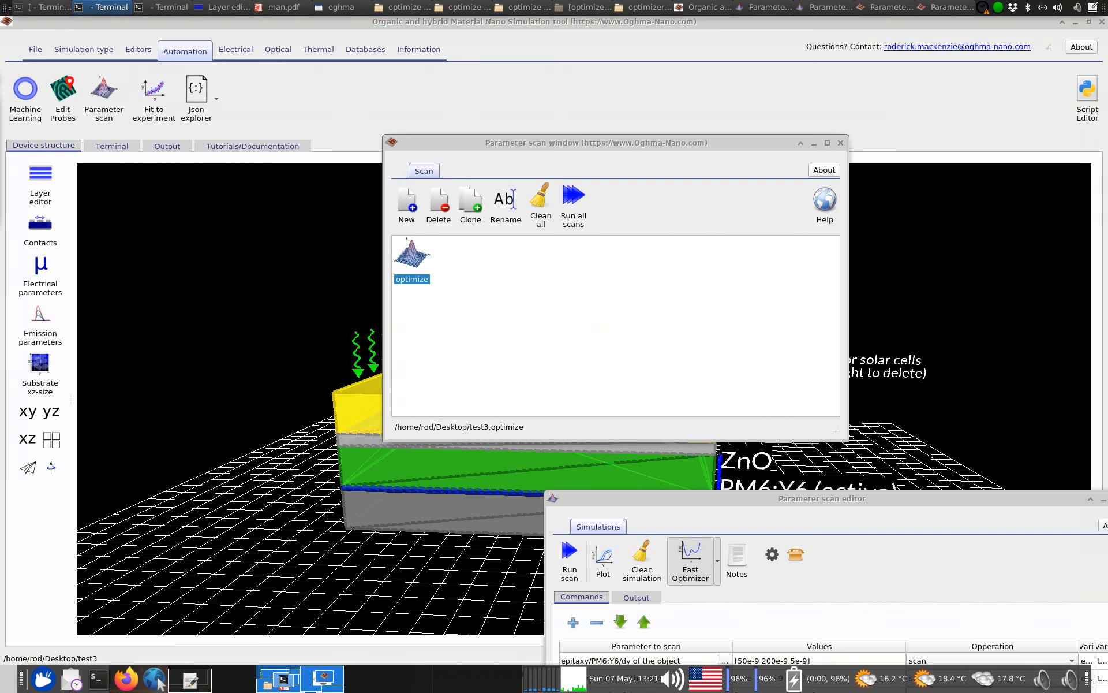
pyautogui.click(162, 7)
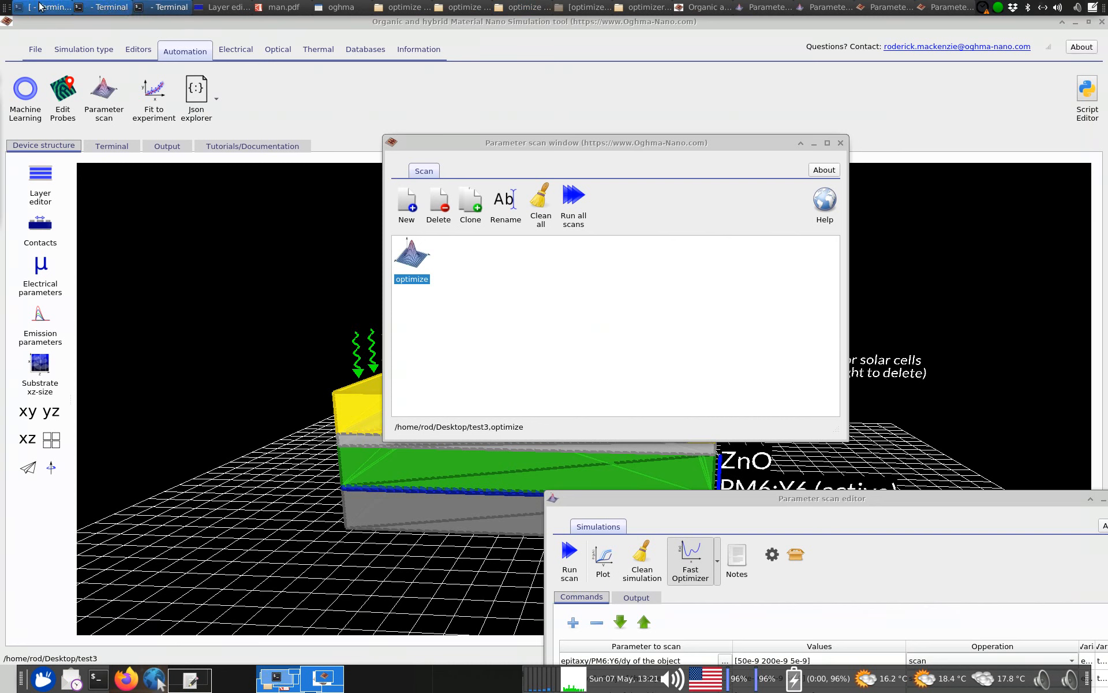
pyautogui.click(62, 8)
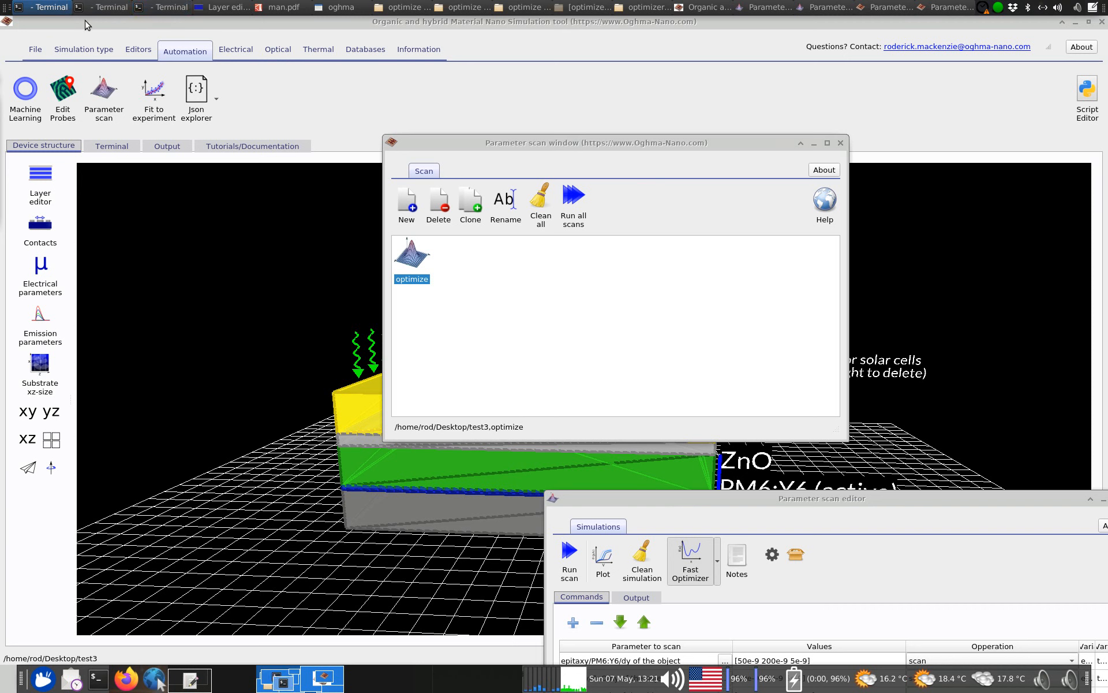
pyautogui.click(108, 7)
pyautogui.click(162, 7)
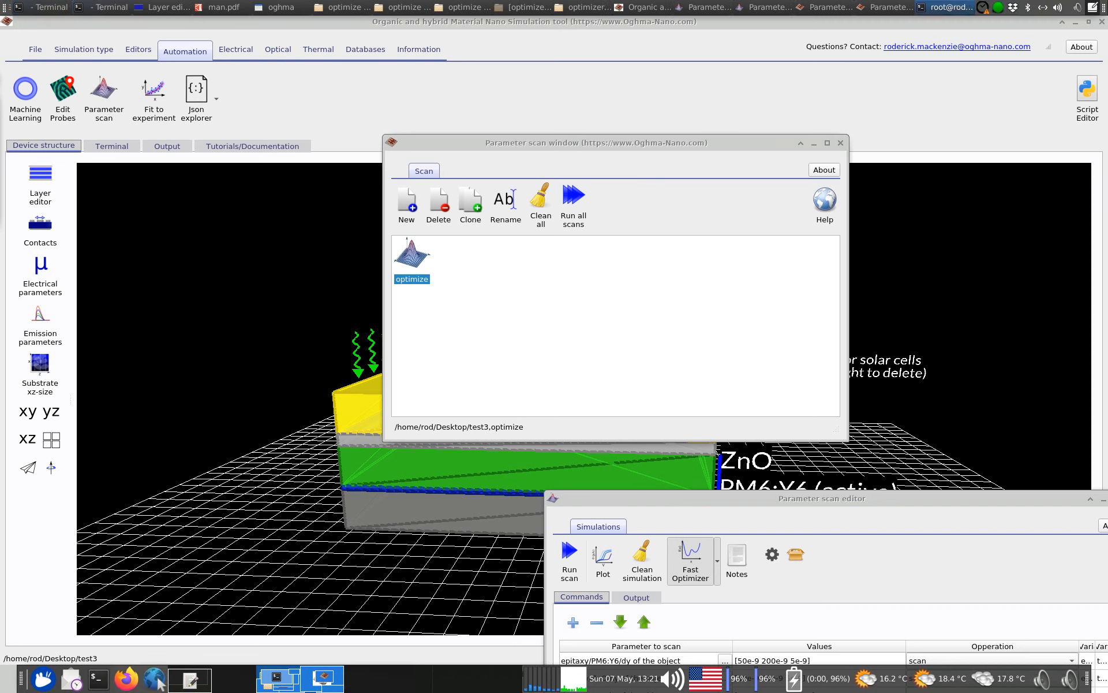